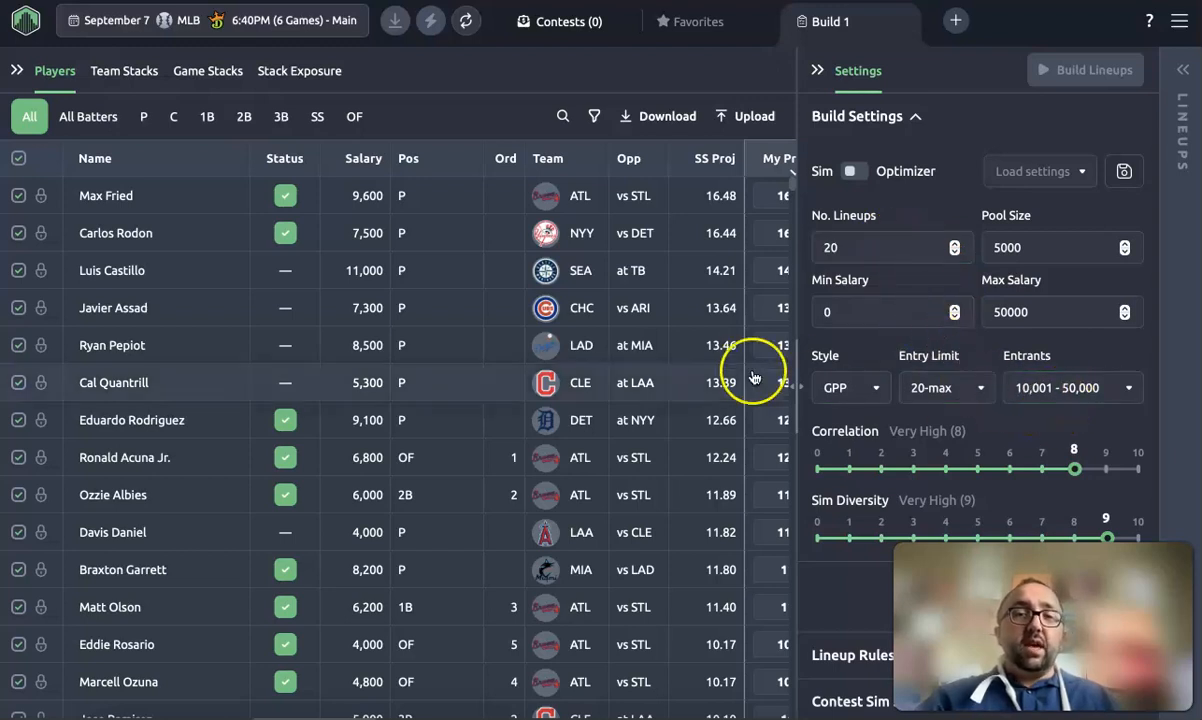
# Filter the player list to pitchers, set My Proj to 0 for the two ARI pitchers projected at 0.02, and build the lineups.
pyautogui.hscroll(4, 590, 366)
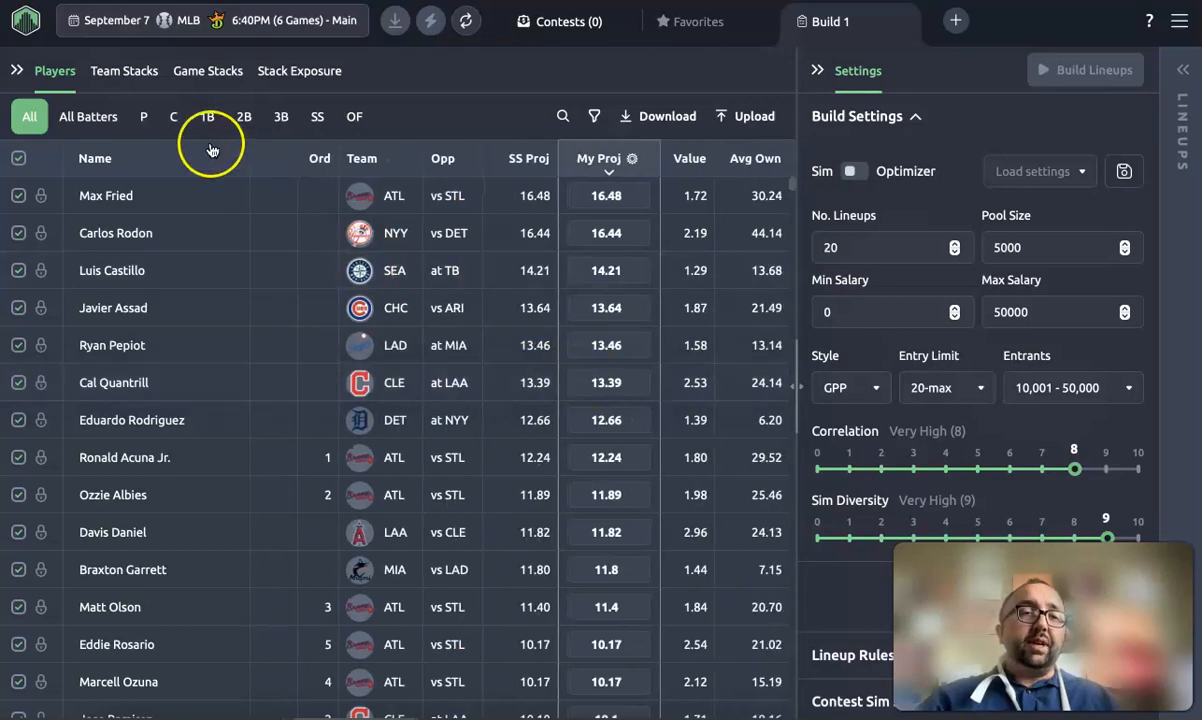
pyautogui.click(140, 119)
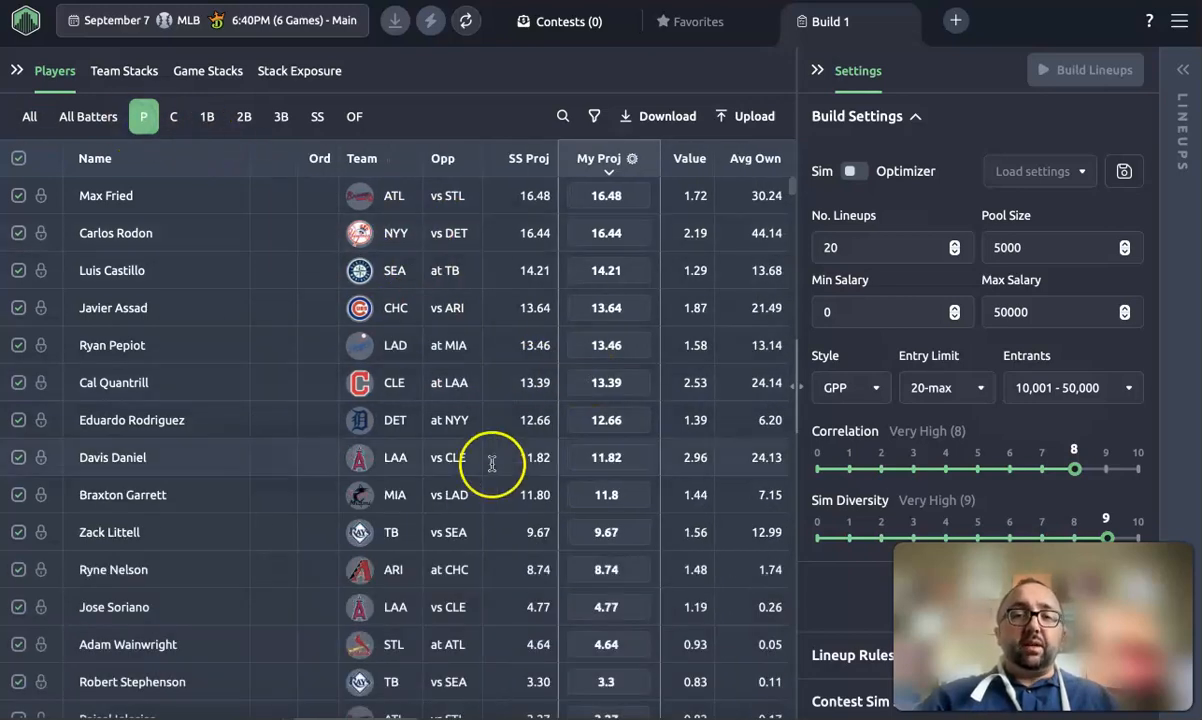
pyautogui.scroll(-10, 500, 480)
pyautogui.scroll(-20, 558, 496)
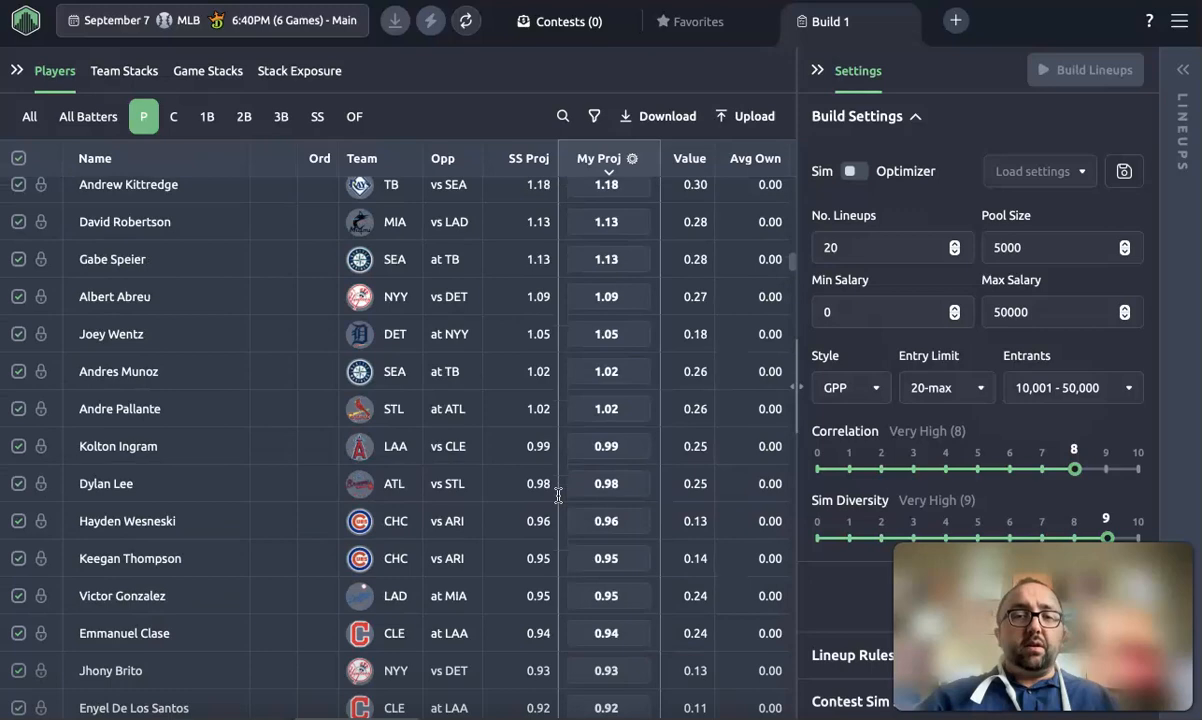
pyautogui.scroll(-10, 558, 496)
pyautogui.scroll(1, 558, 496)
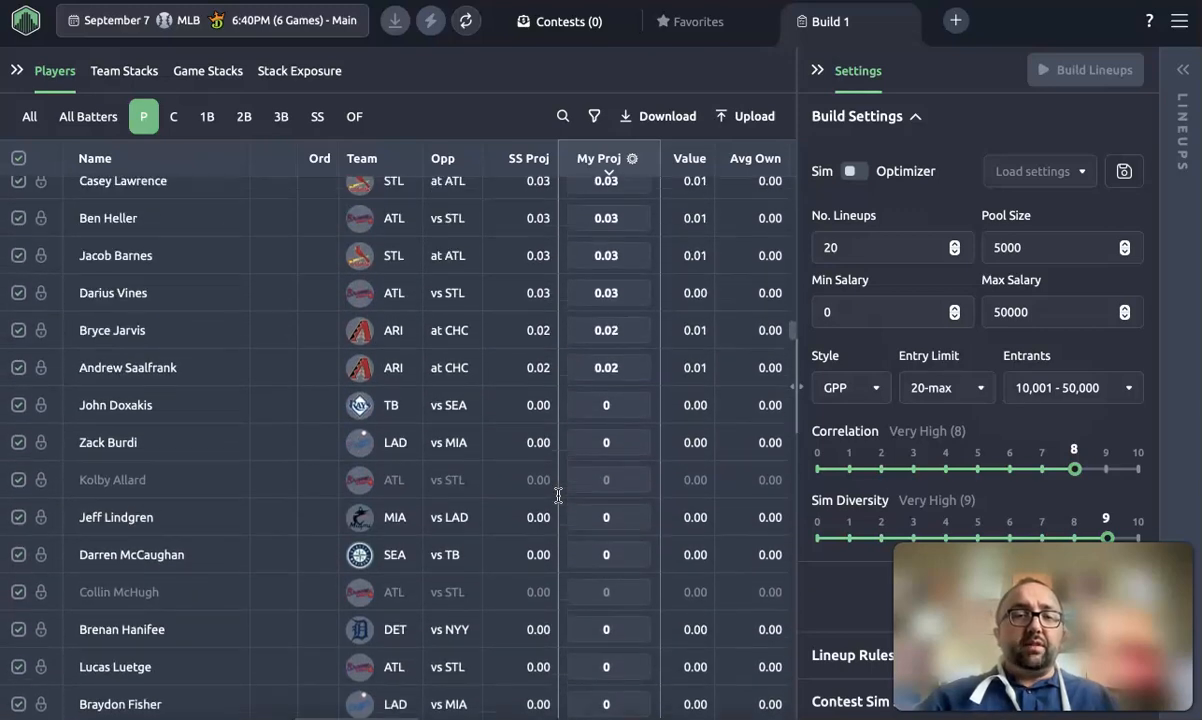
pyautogui.click(575, 370)
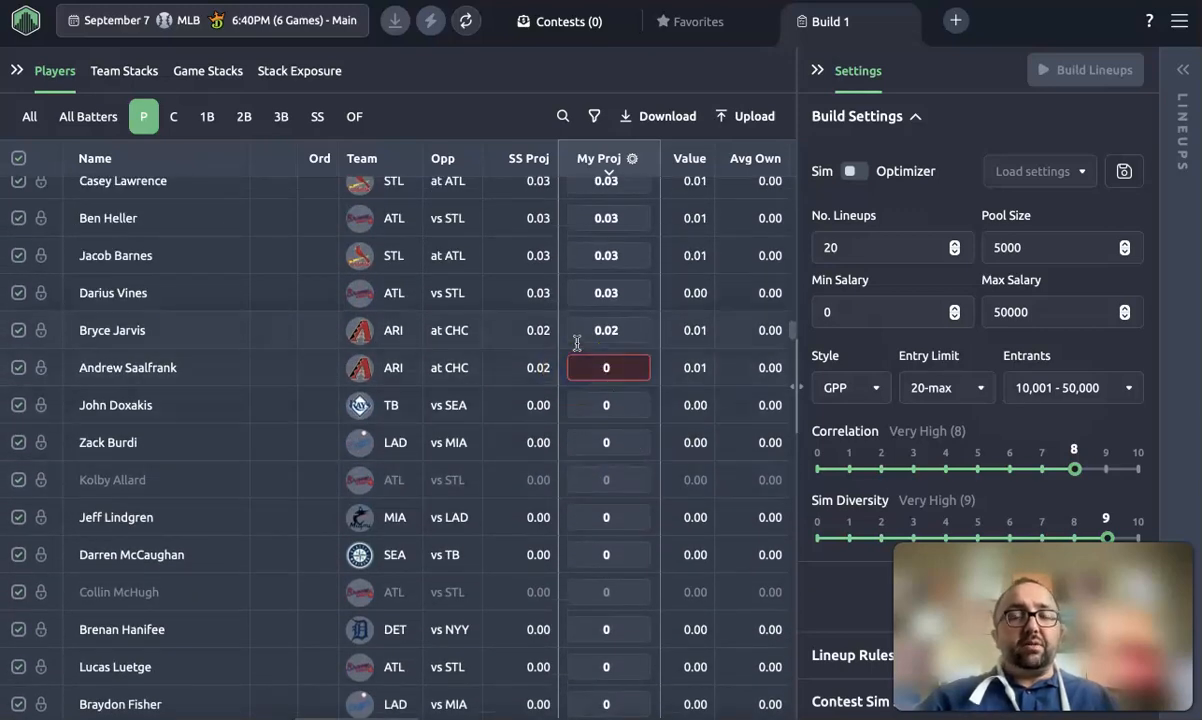
pyautogui.click(577, 338)
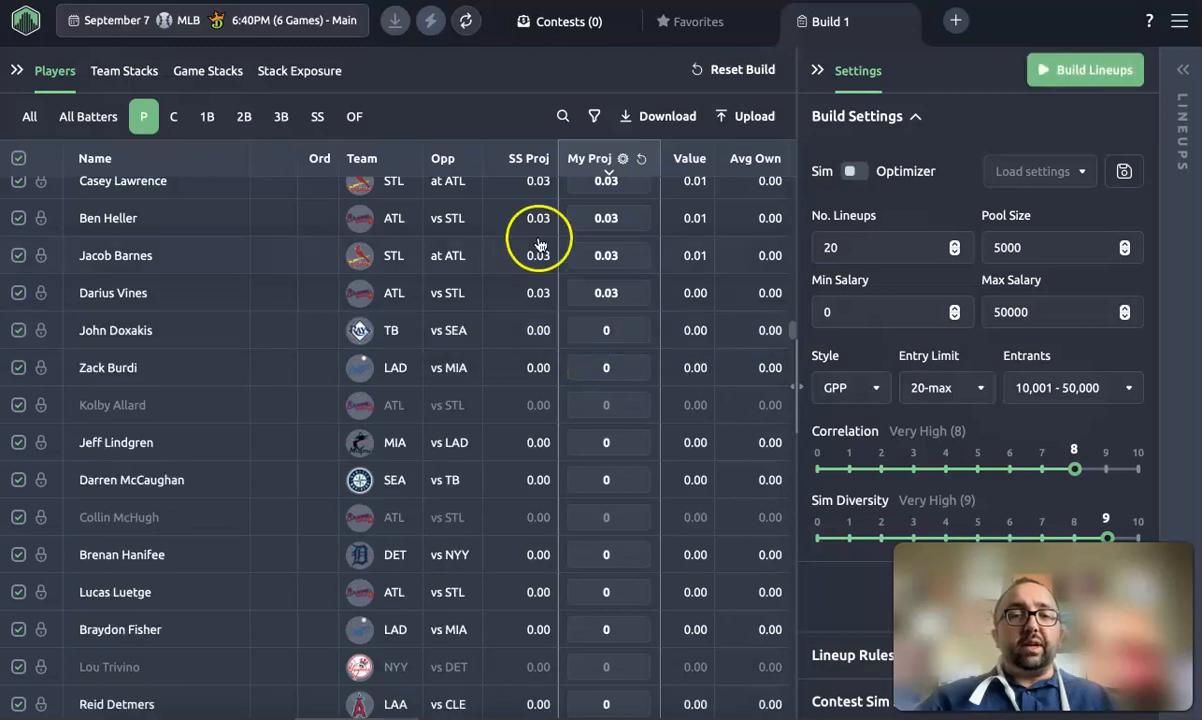
pyautogui.click(1097, 68)
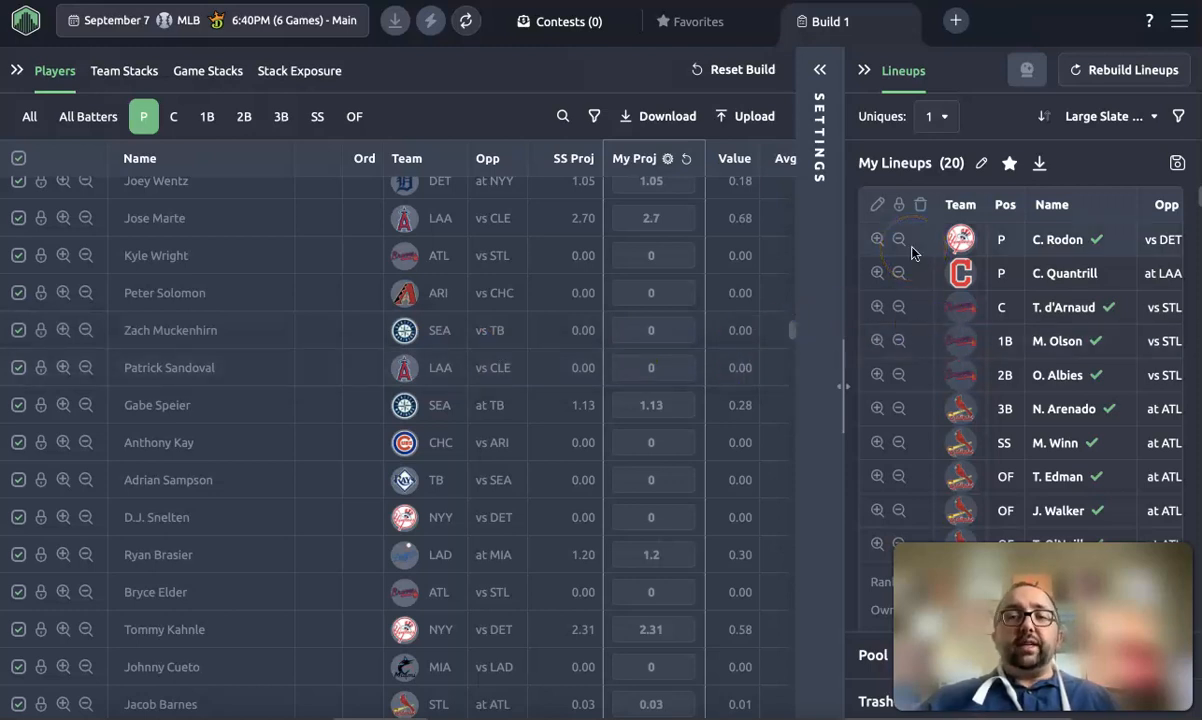
# Try lineup uniques of 8 and 9, settle on 7, and check the pitchers used in the lineups.
pyautogui.click(946, 116)
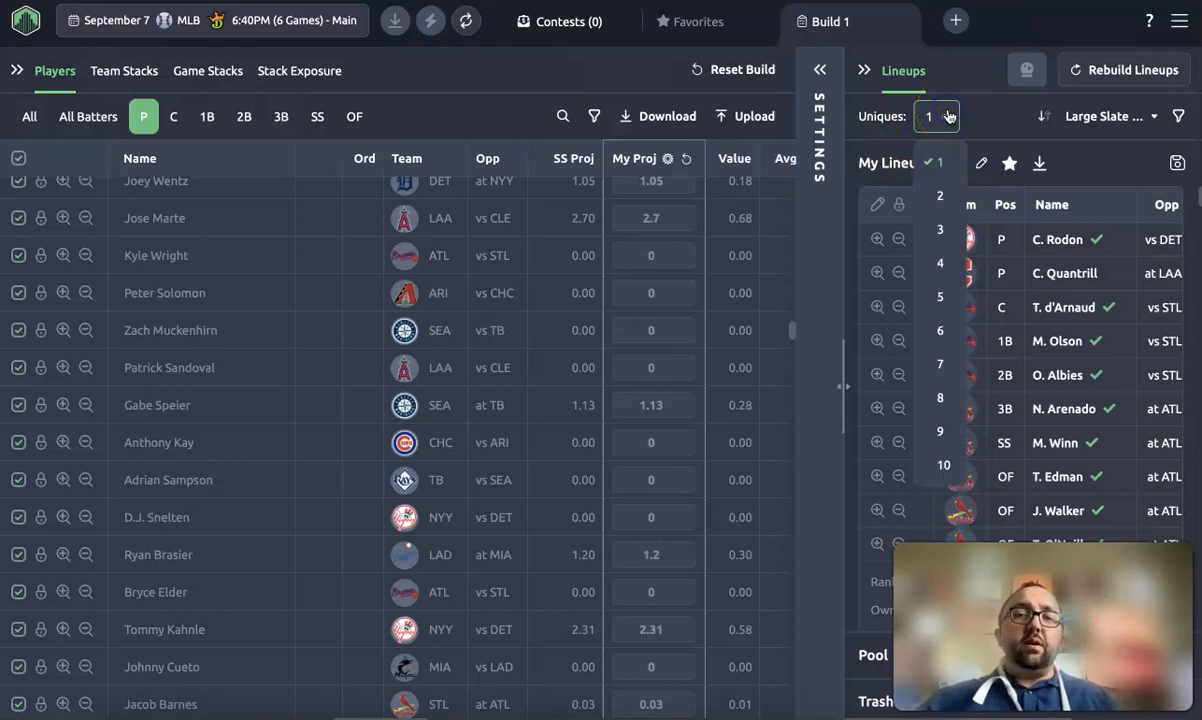
pyautogui.click(941, 401)
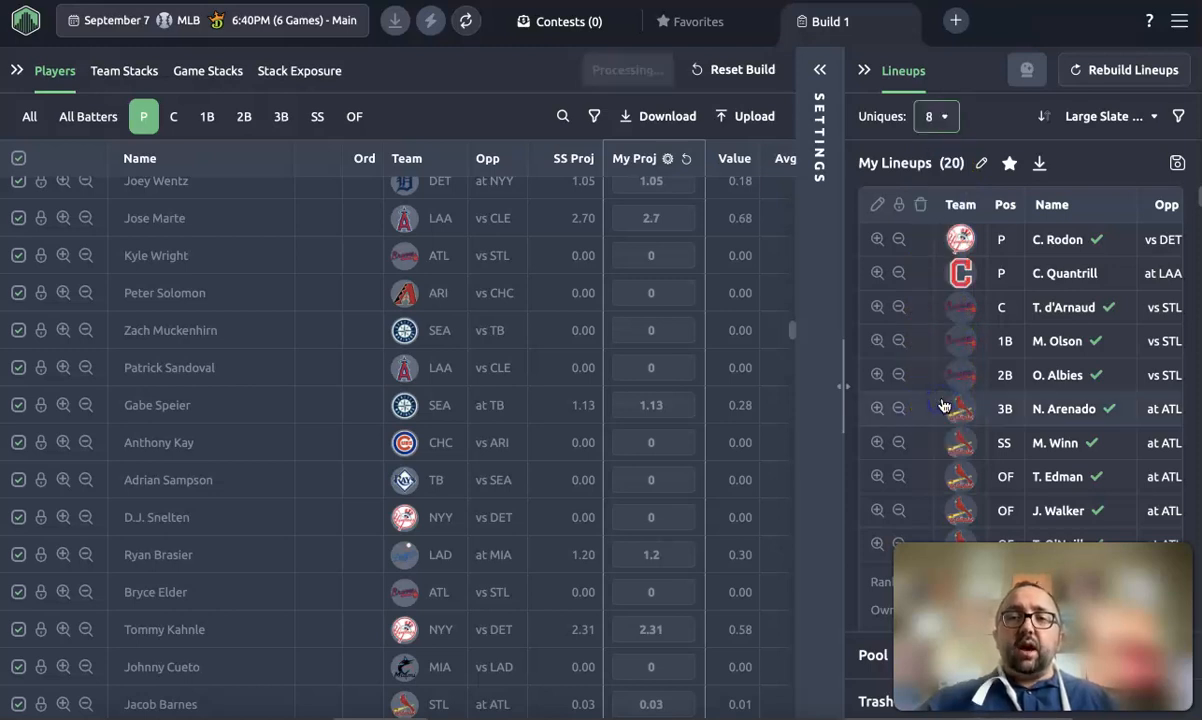
pyautogui.click(944, 118)
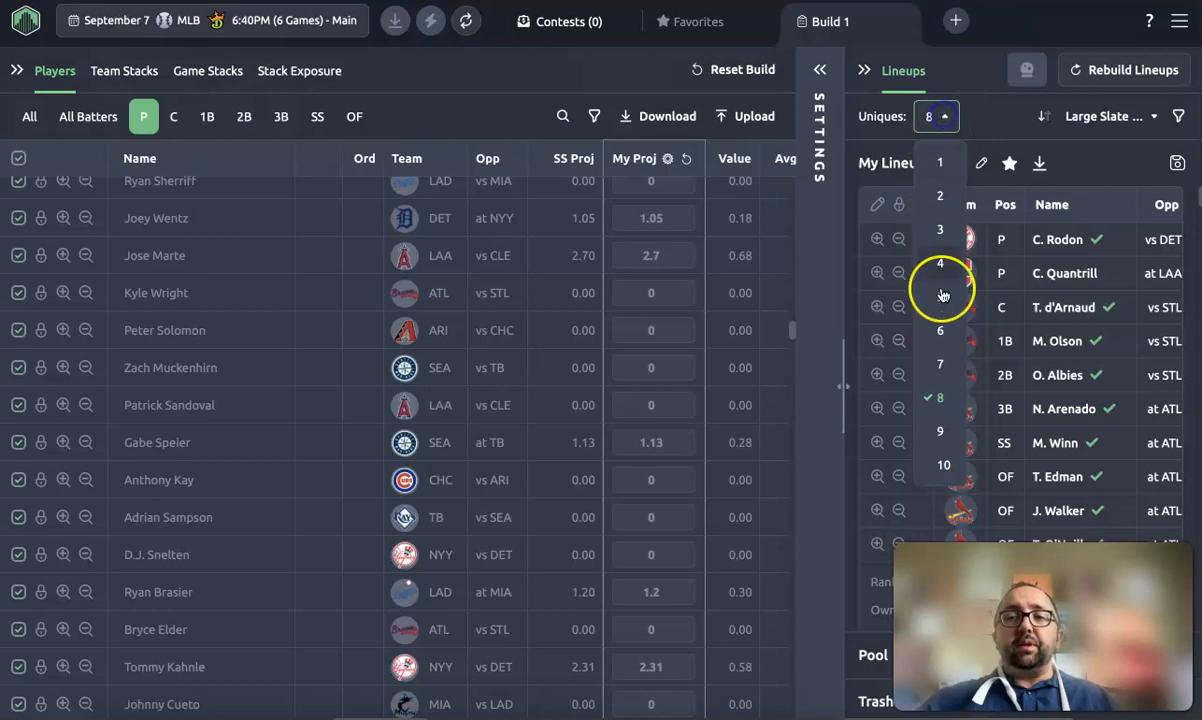
pyautogui.click(940, 428)
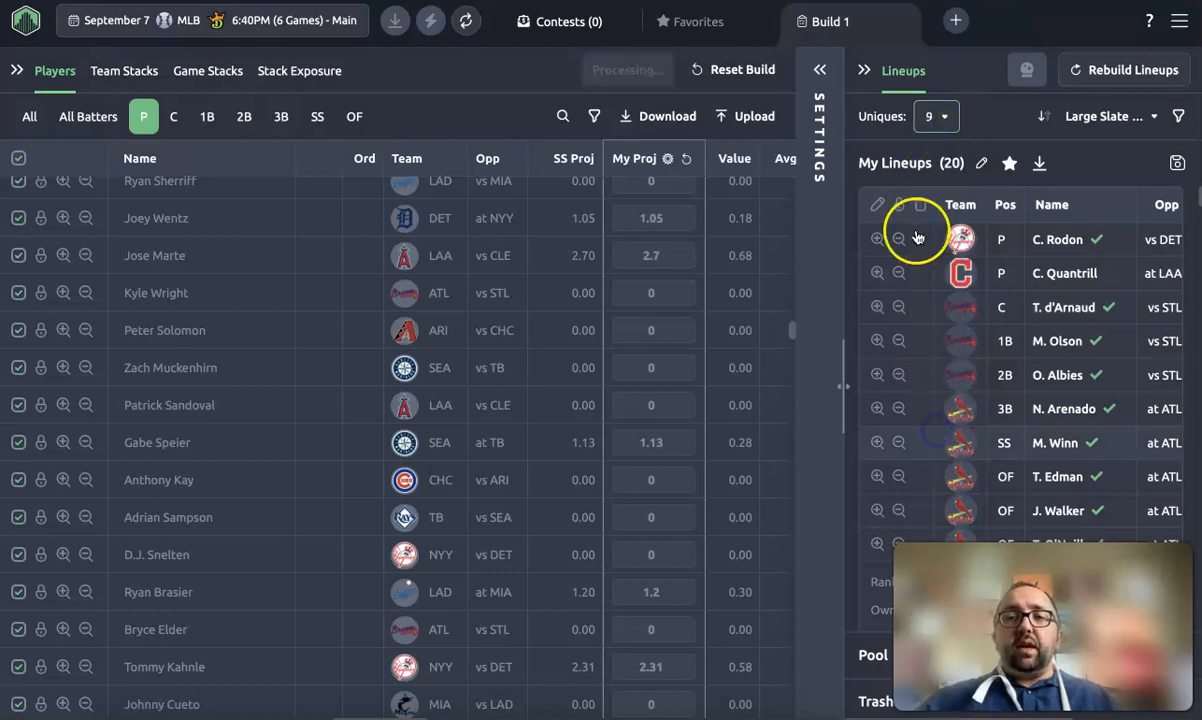
pyautogui.click(940, 118)
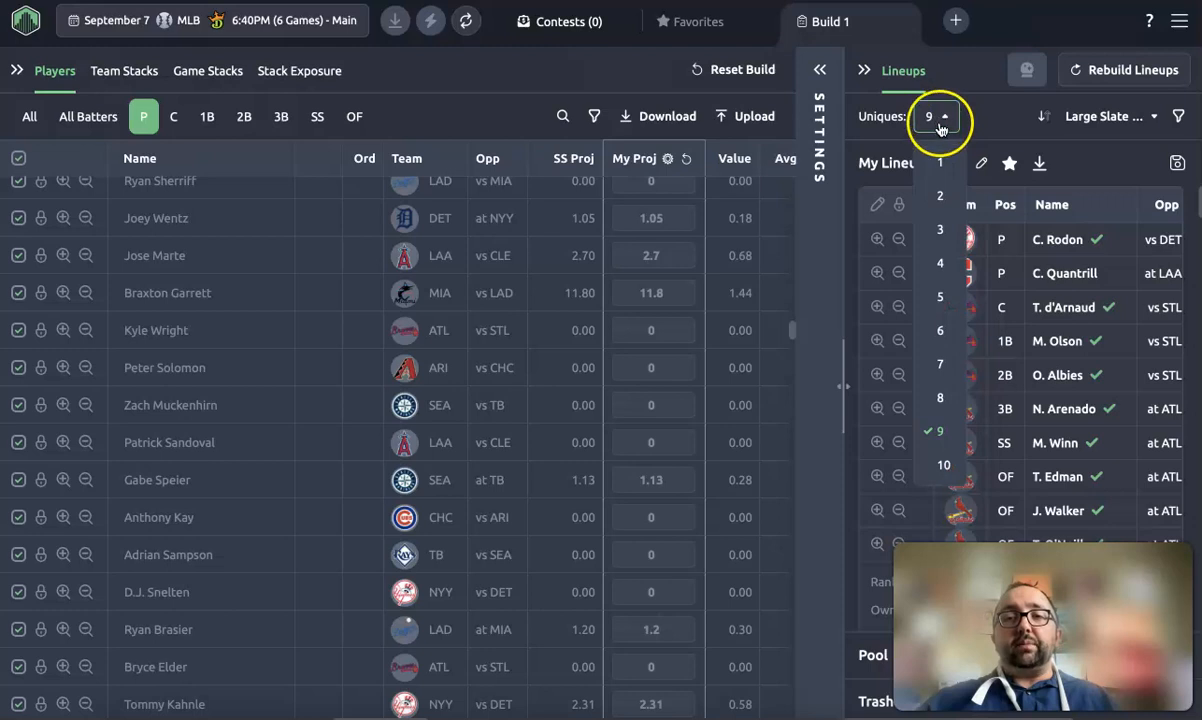
pyautogui.click(940, 368)
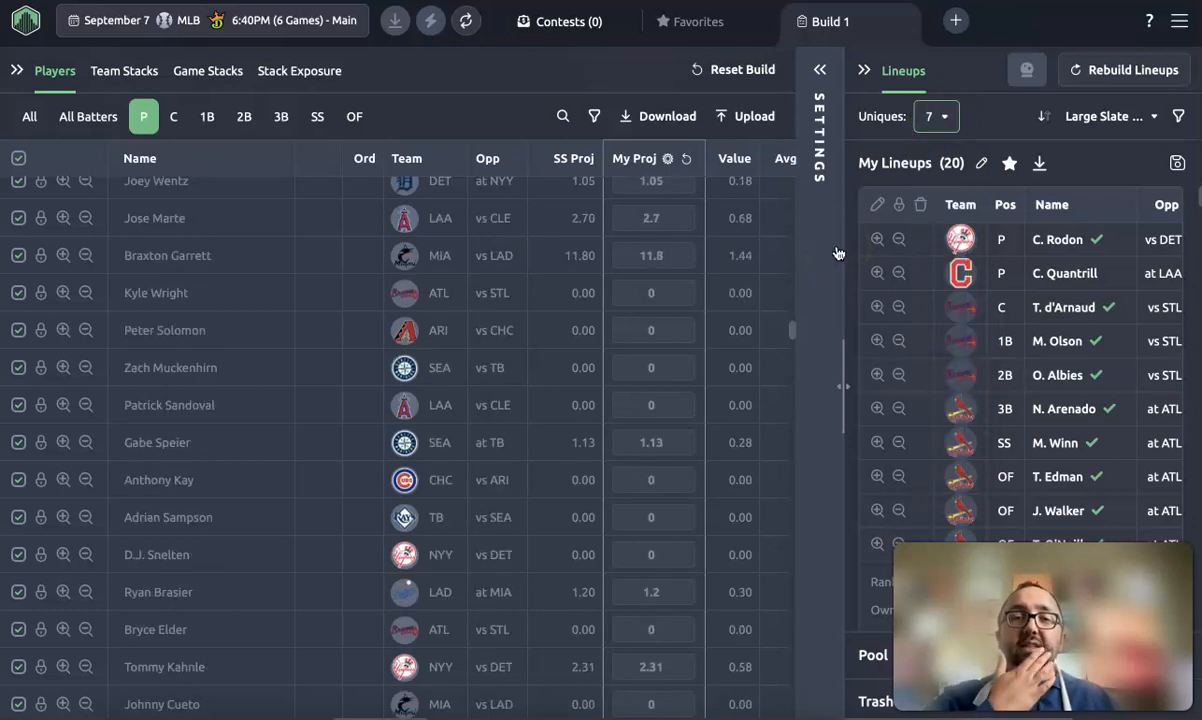
pyautogui.click(504, 317)
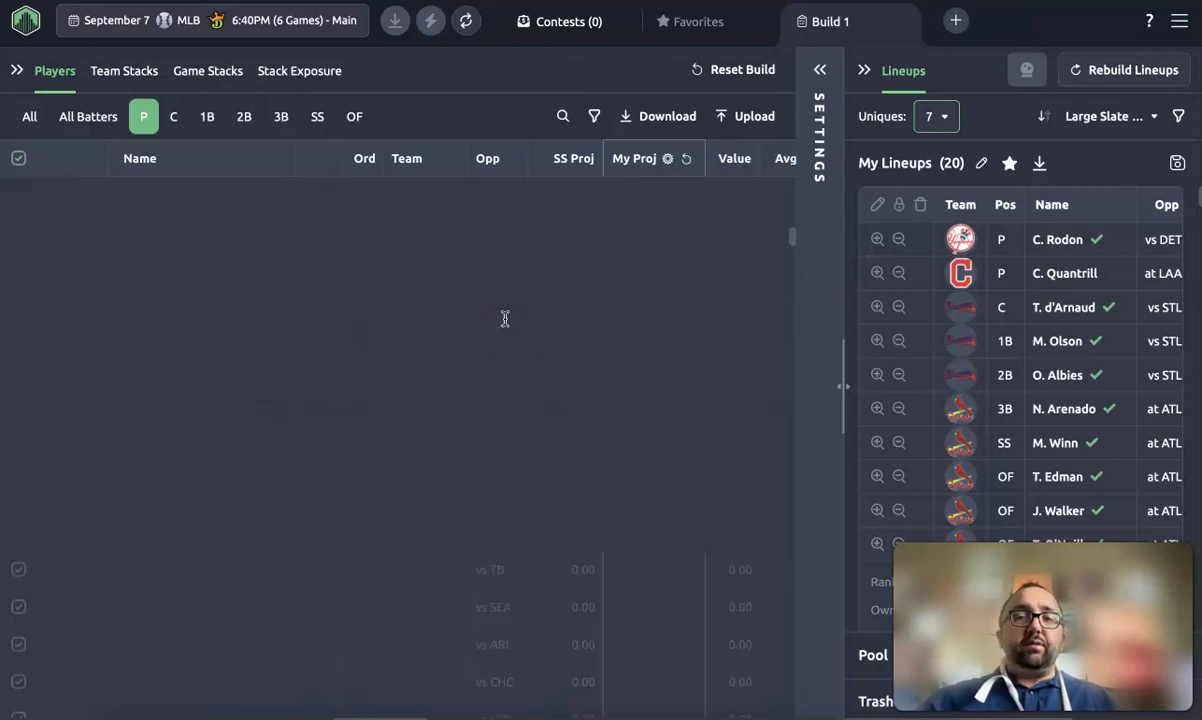
pyautogui.click(516, 254)
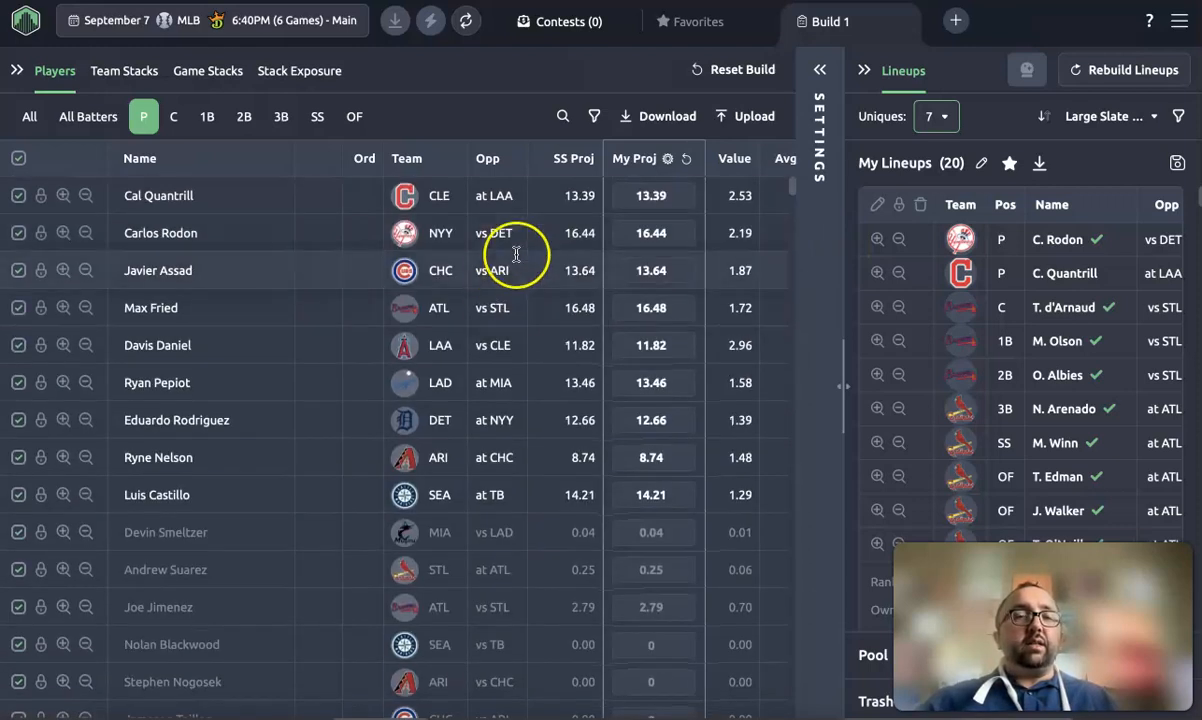
# Show the stack exposures by stack type and dismiss the system memory alert.
pyautogui.click(310, 80)
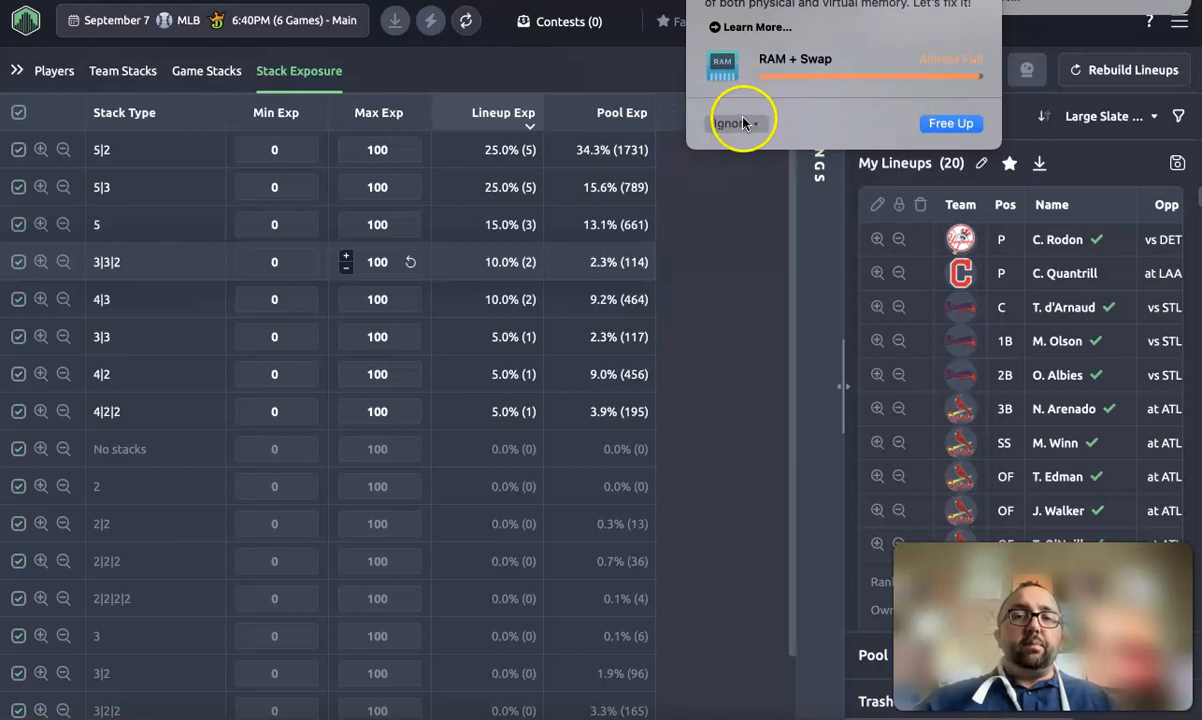
pyautogui.click(737, 122)
pyautogui.click(752, 153)
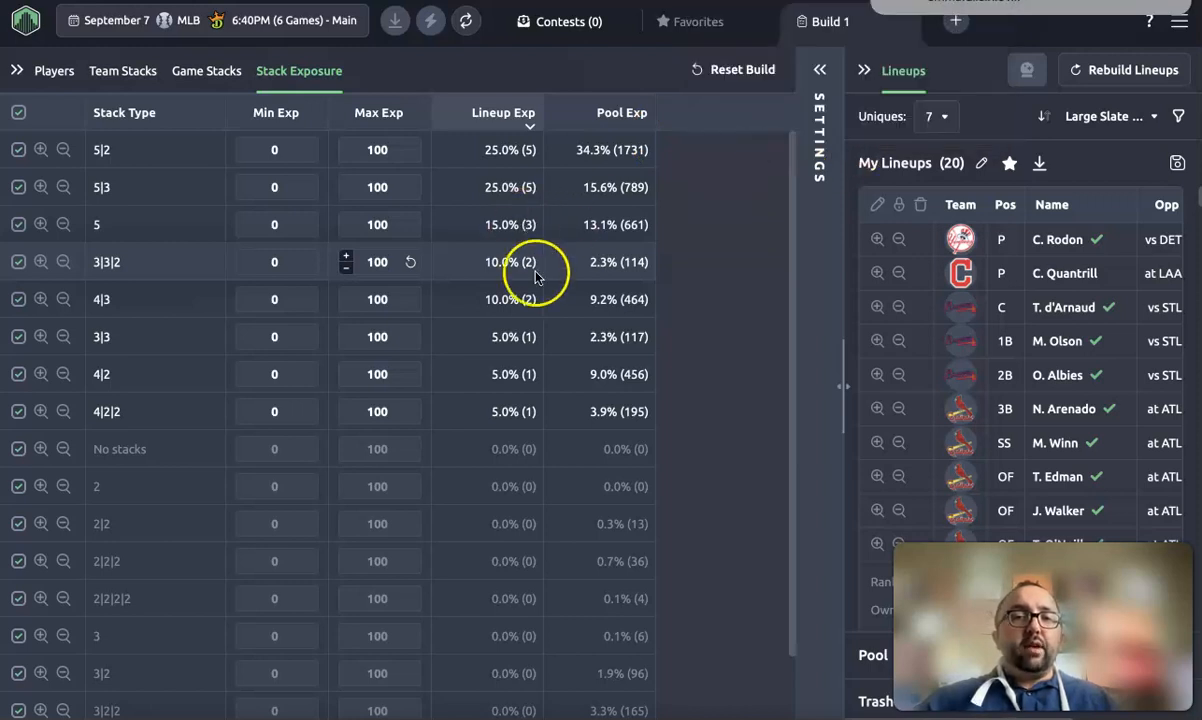
# Sort the stack types by pool exposure, exclude 4|2|2, 3|3 and 3|3|2, and apply the exclusions to the lineups.
pyautogui.click(614, 113)
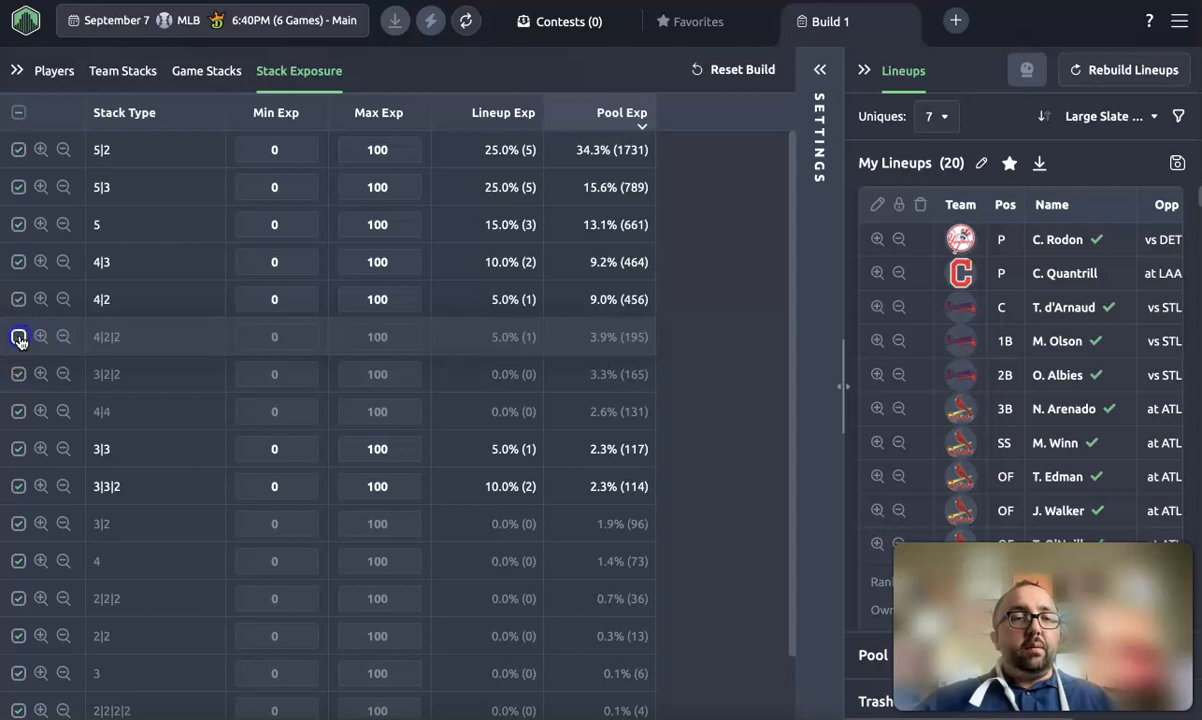
pyautogui.click(18, 450)
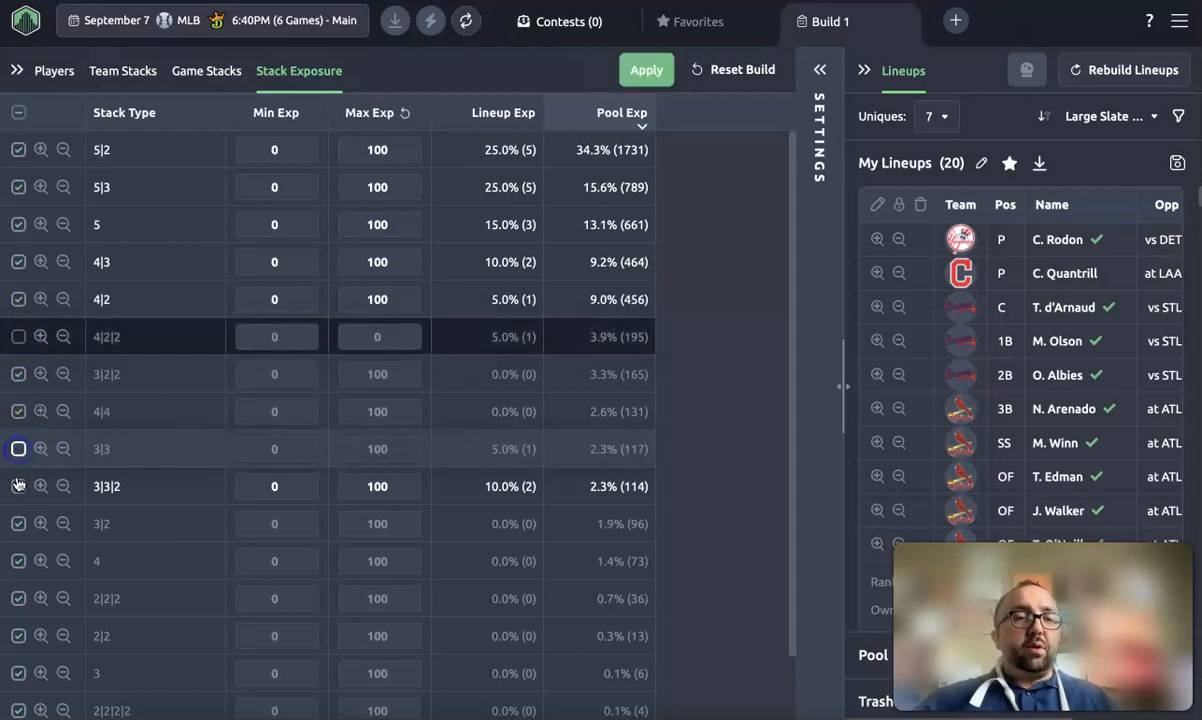
pyautogui.click(18, 486)
pyautogui.click(645, 70)
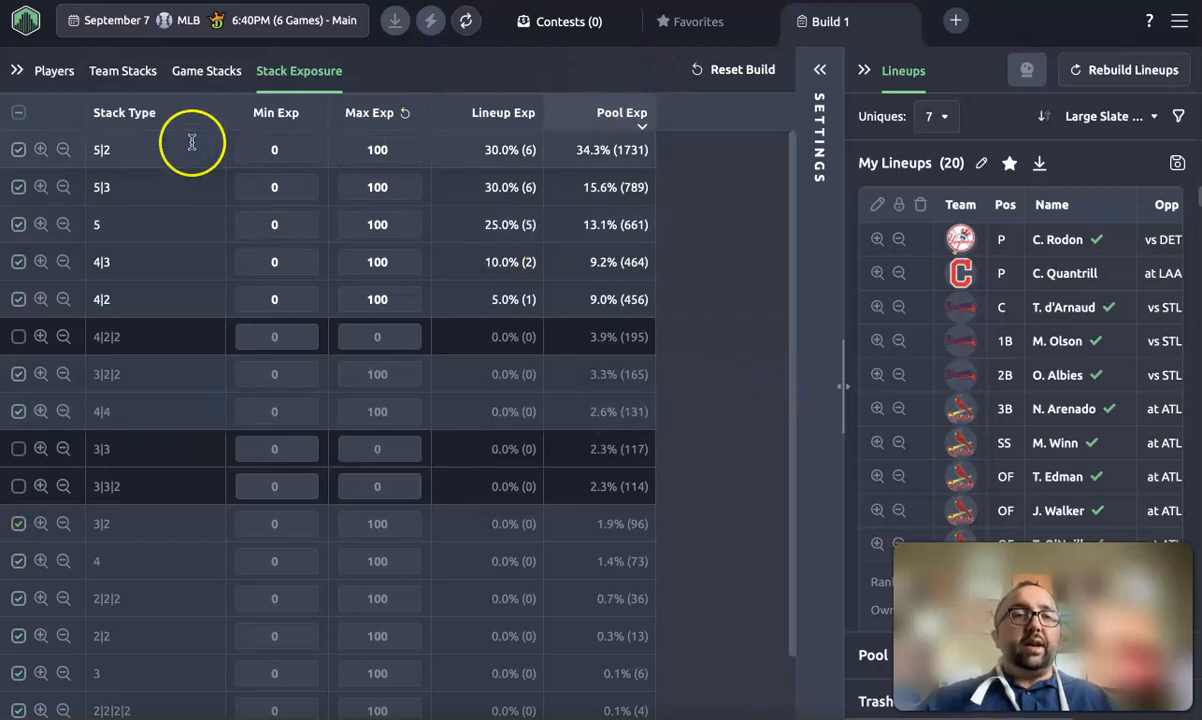
# Return to the pitcher list, sort it by My Own, and review the pitchers' ownership, projections, status and salaries.
pyautogui.click(58, 72)
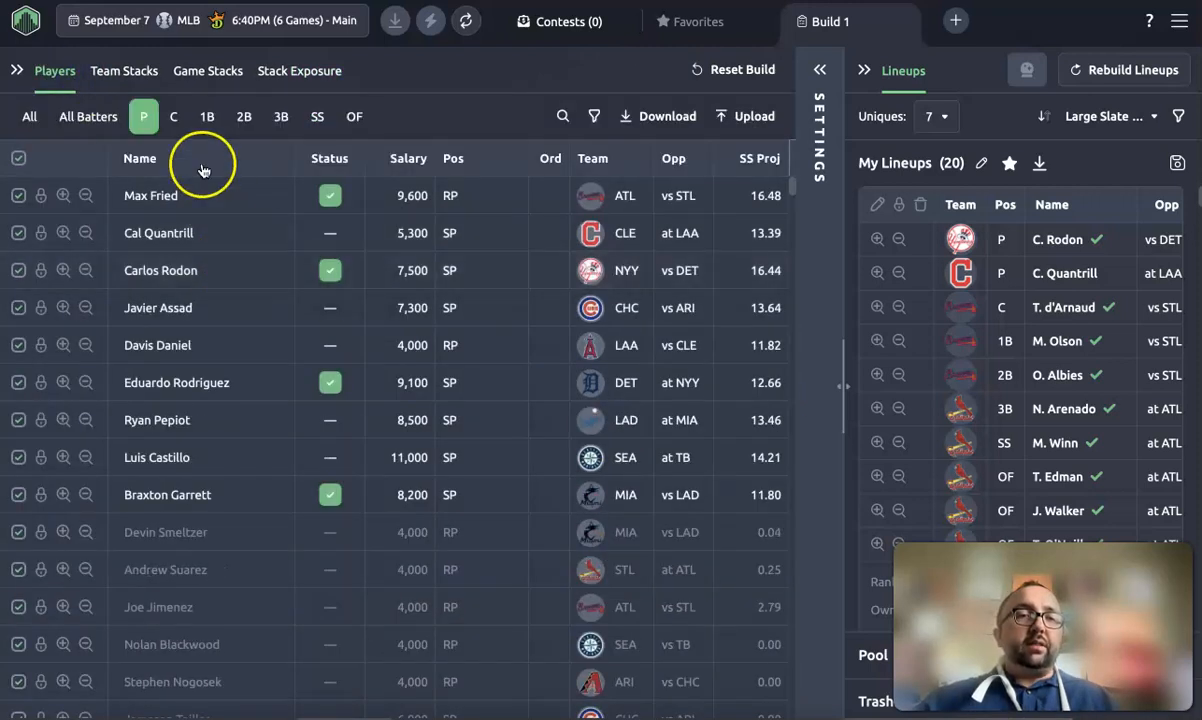
pyautogui.hscroll(5, 510, 341)
pyautogui.hscroll(-1, 512, 340)
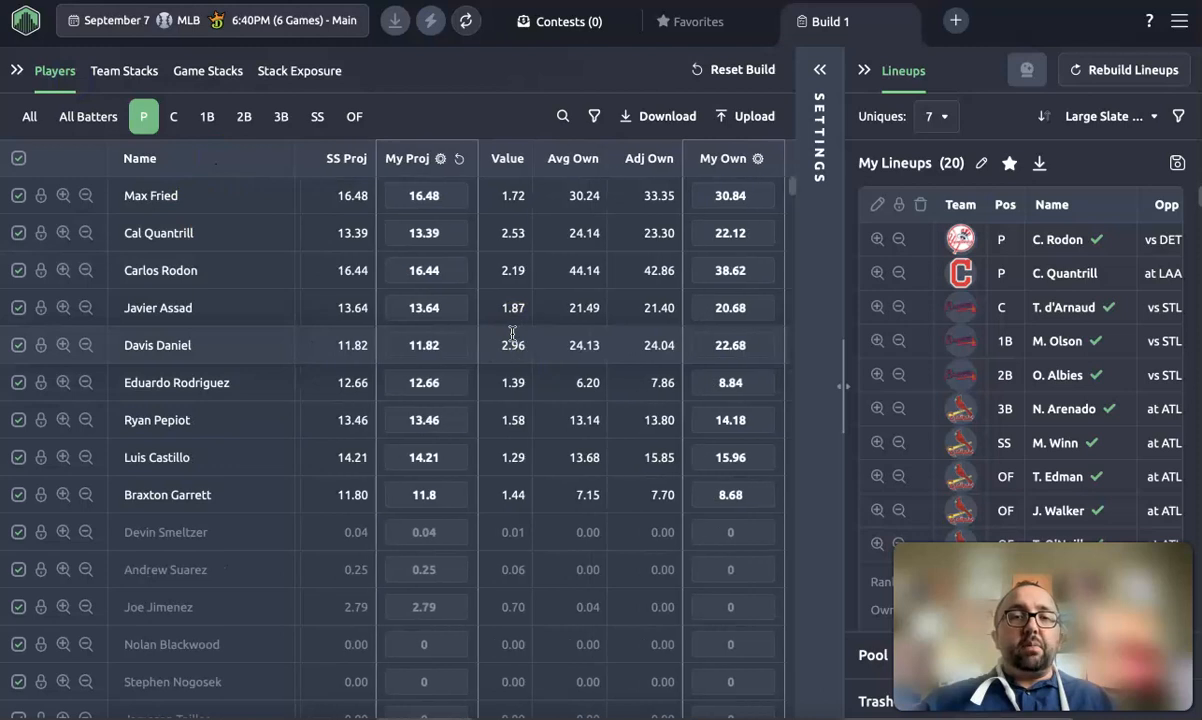
pyautogui.click(727, 170)
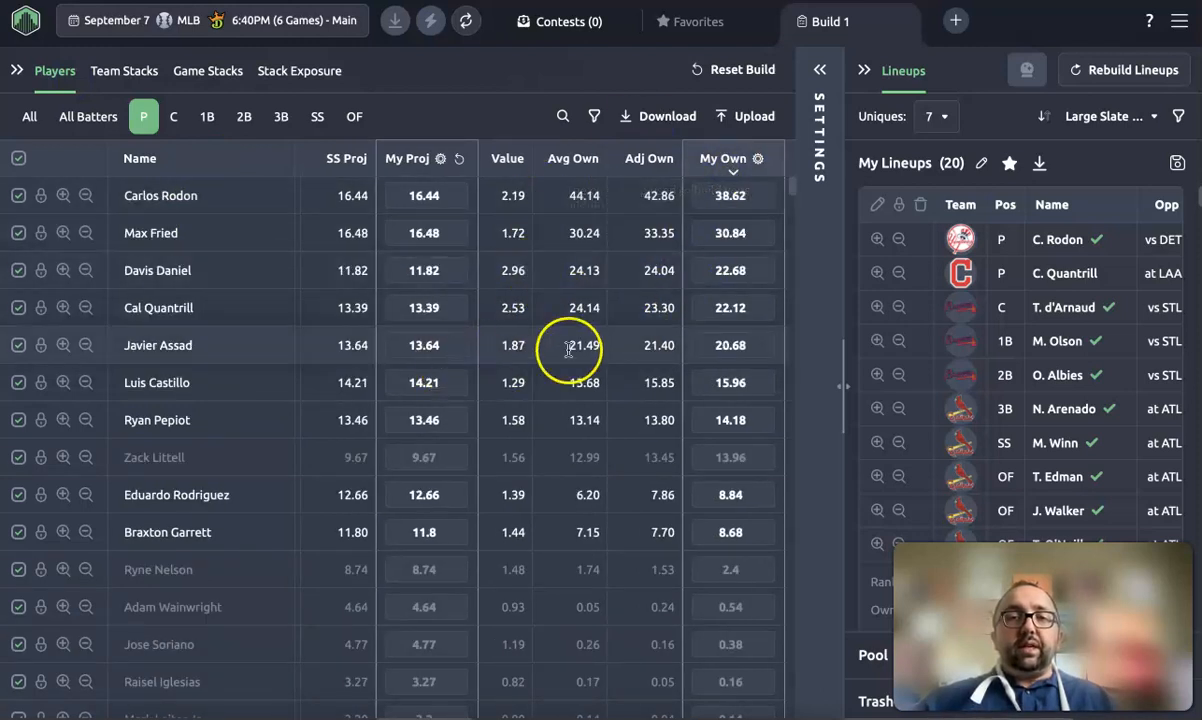
pyautogui.hscroll(-3, 575, 312)
pyautogui.hscroll(-5, 585, 314)
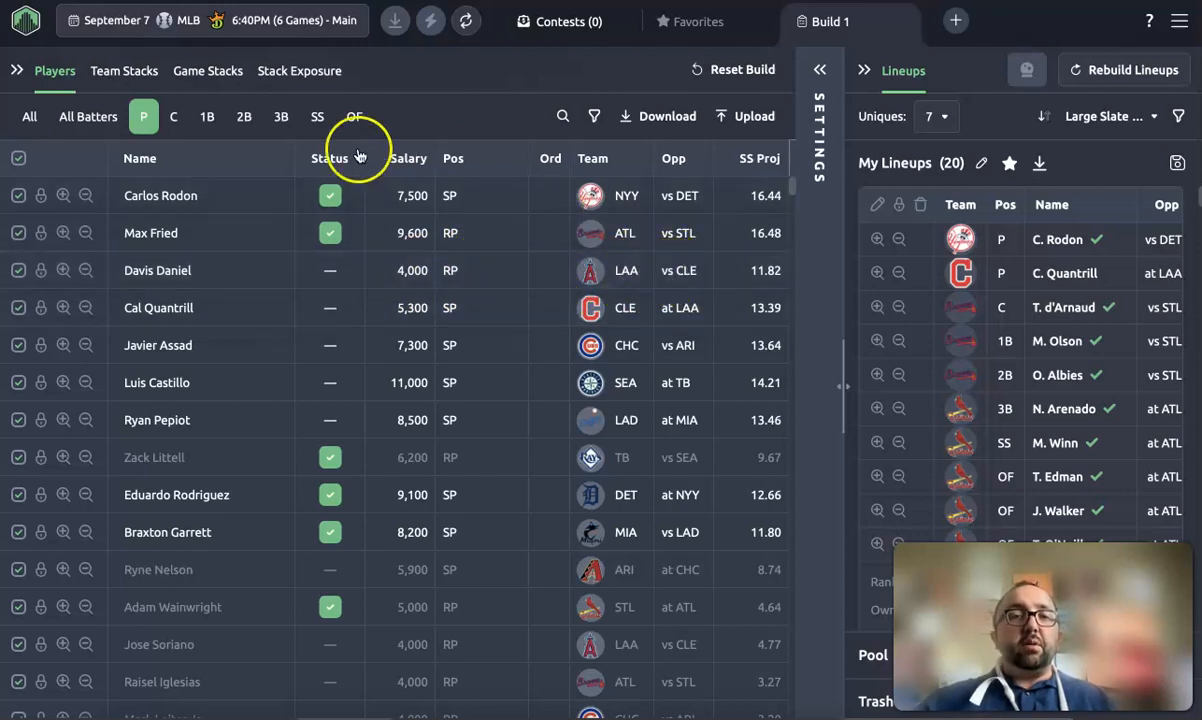
# Set CLE's projected runs to 25 in the team stacks and apply the change to games.
pyautogui.click(122, 69)
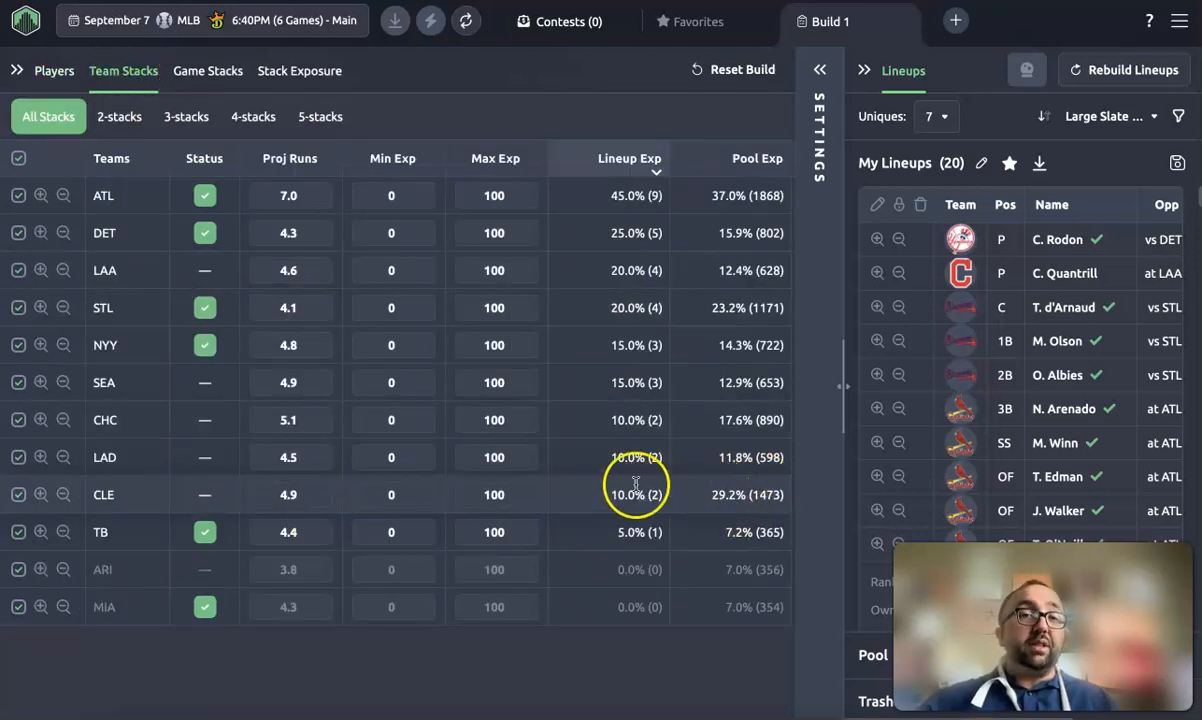
pyautogui.click(302, 490)
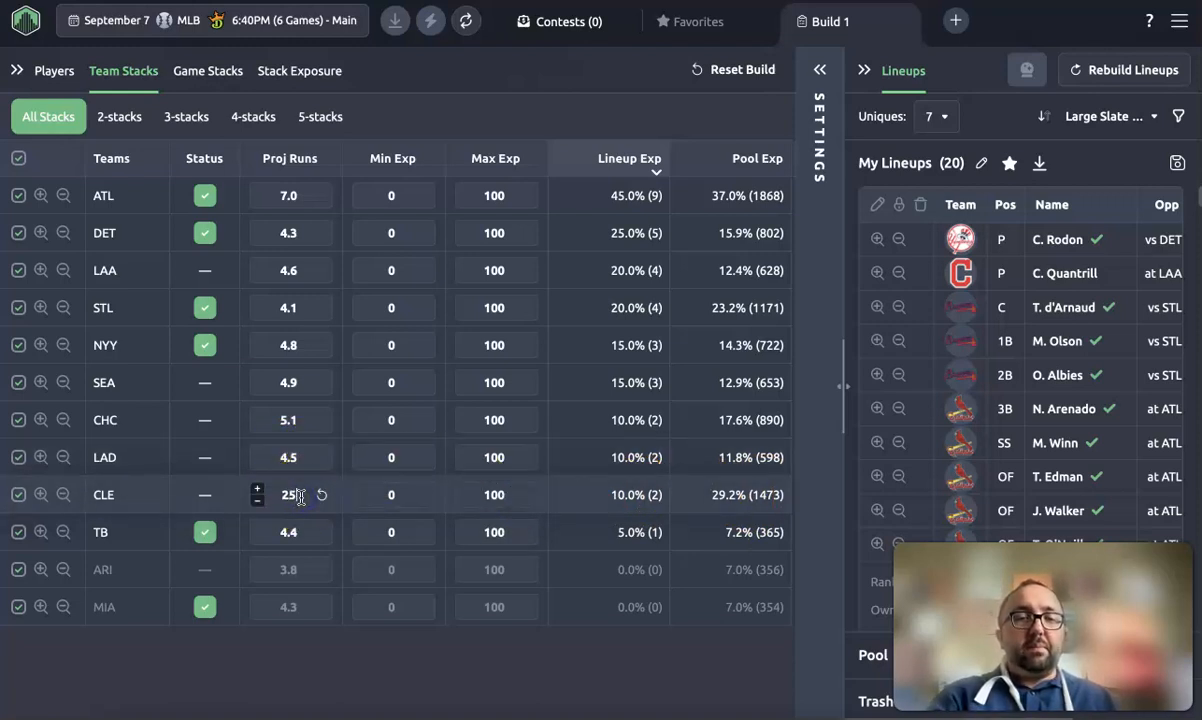
pyautogui.click(498, 82)
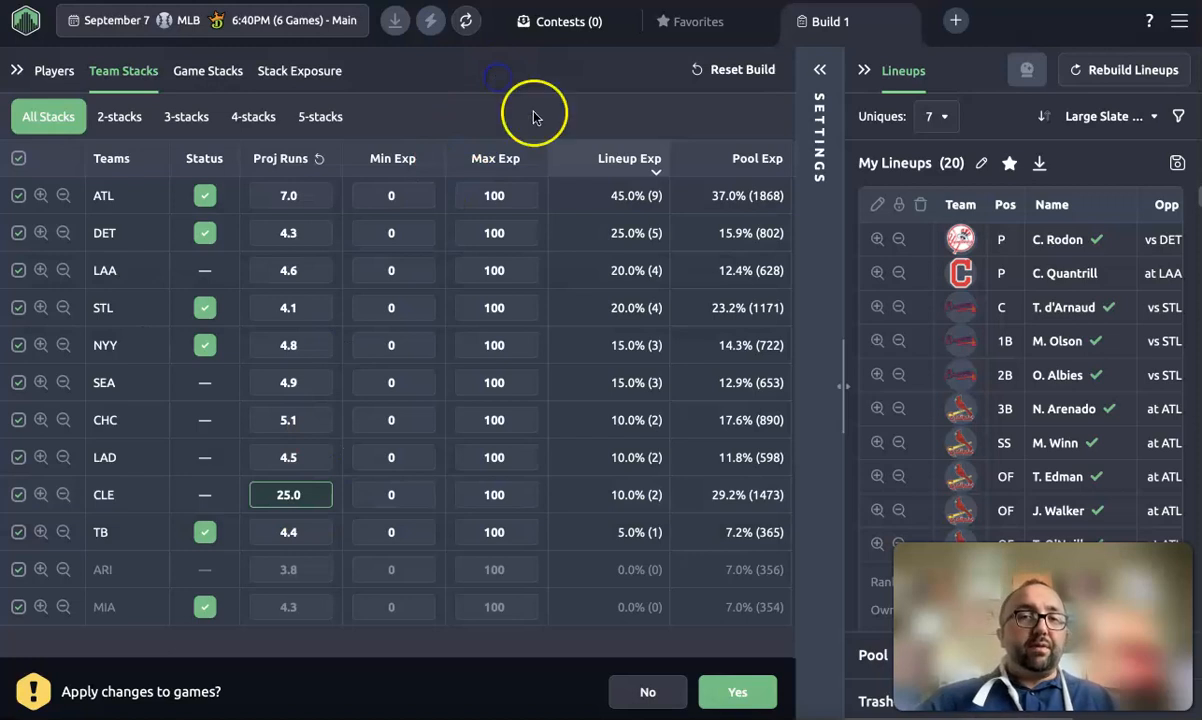
pyautogui.click(747, 691)
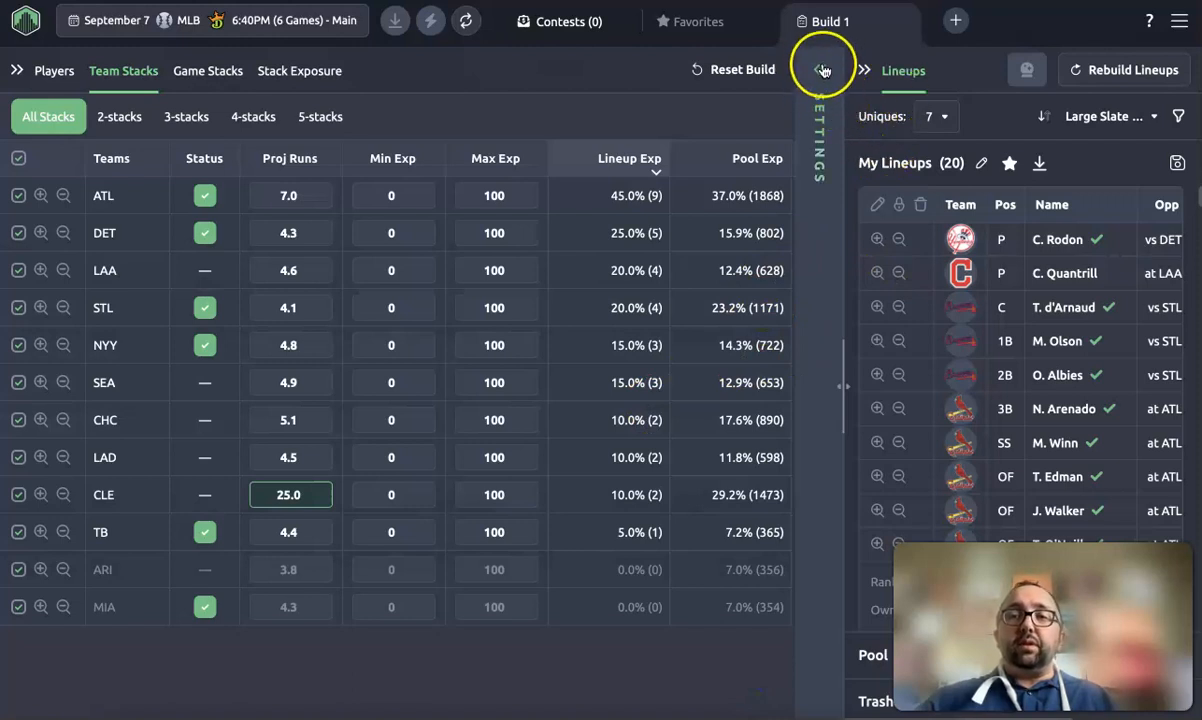
# Add a contest sim named 20 Max with Low Stakes 20-Max as its field lineups.
pyautogui.click(818, 119)
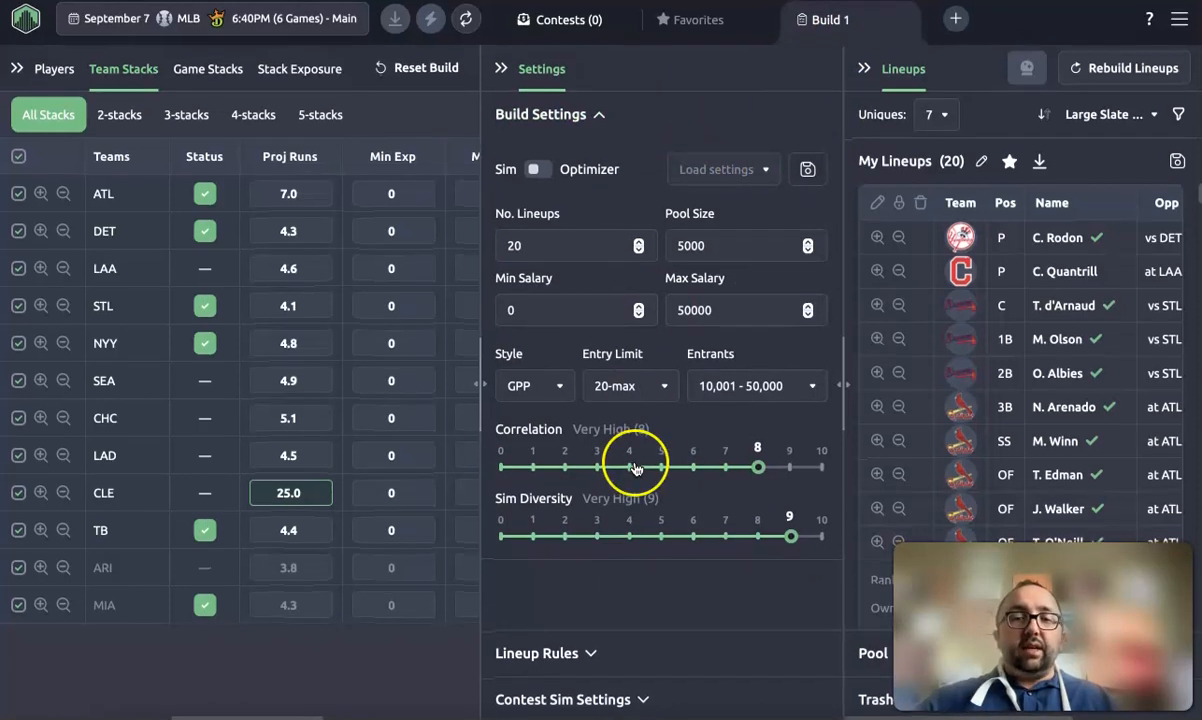
pyautogui.click(600, 114)
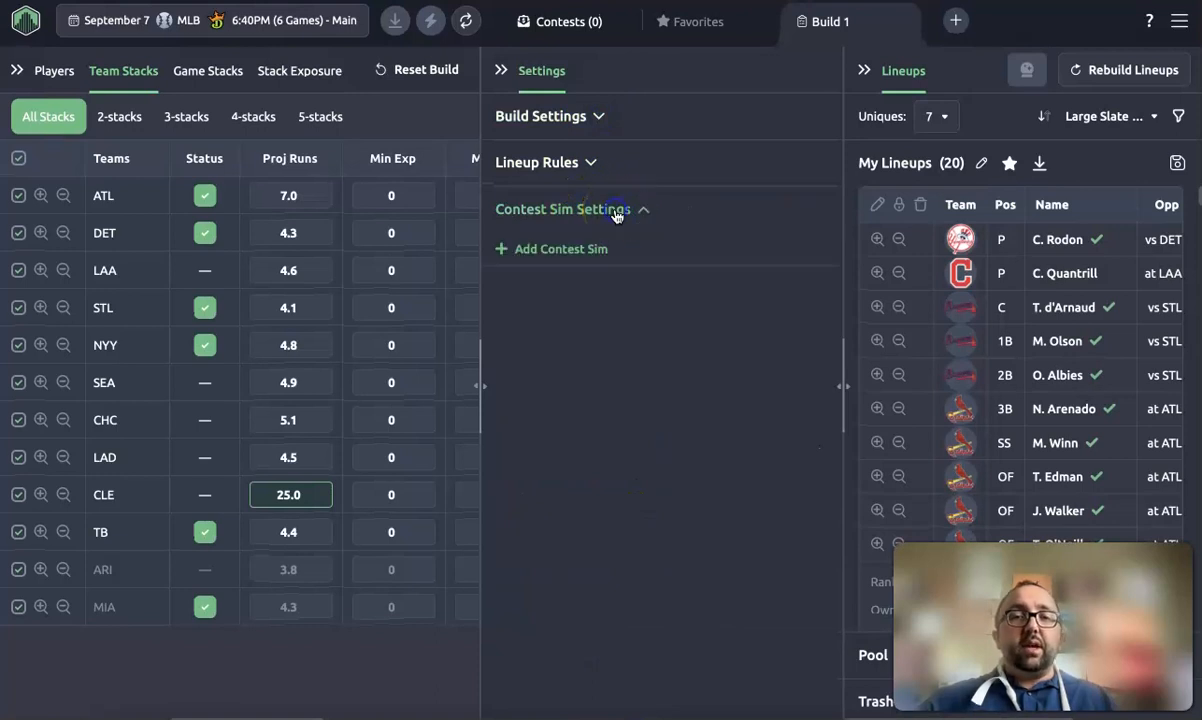
pyautogui.click(563, 250)
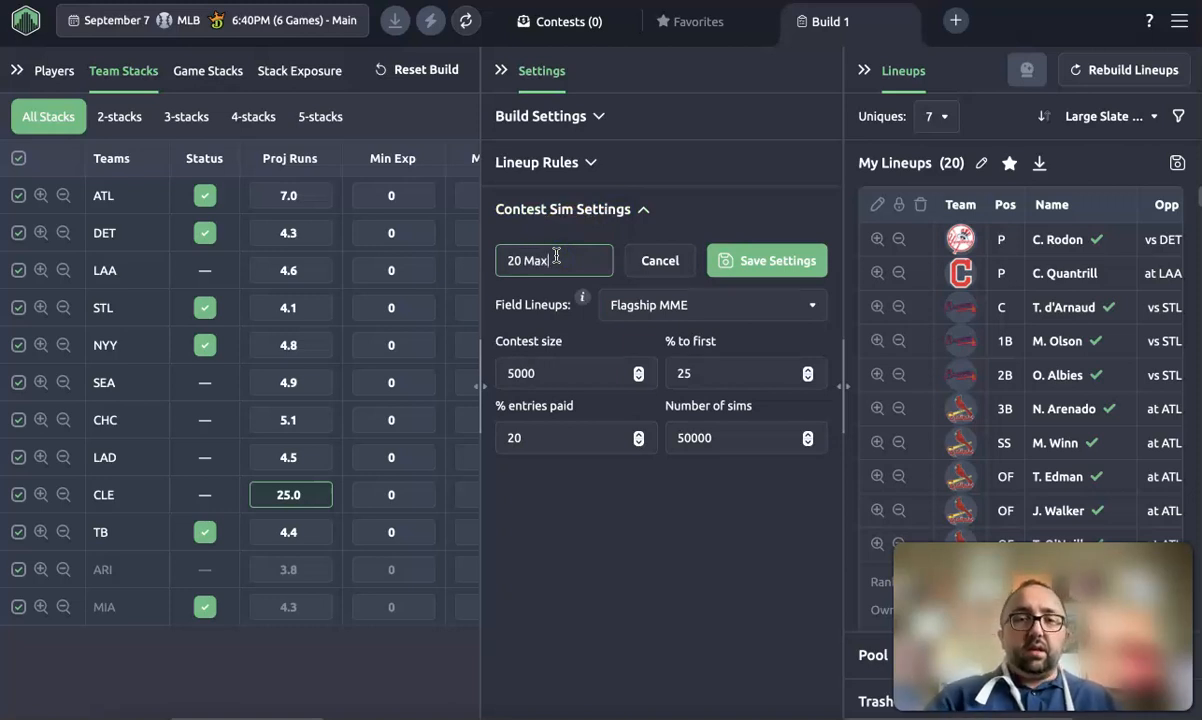
pyautogui.click(671, 300)
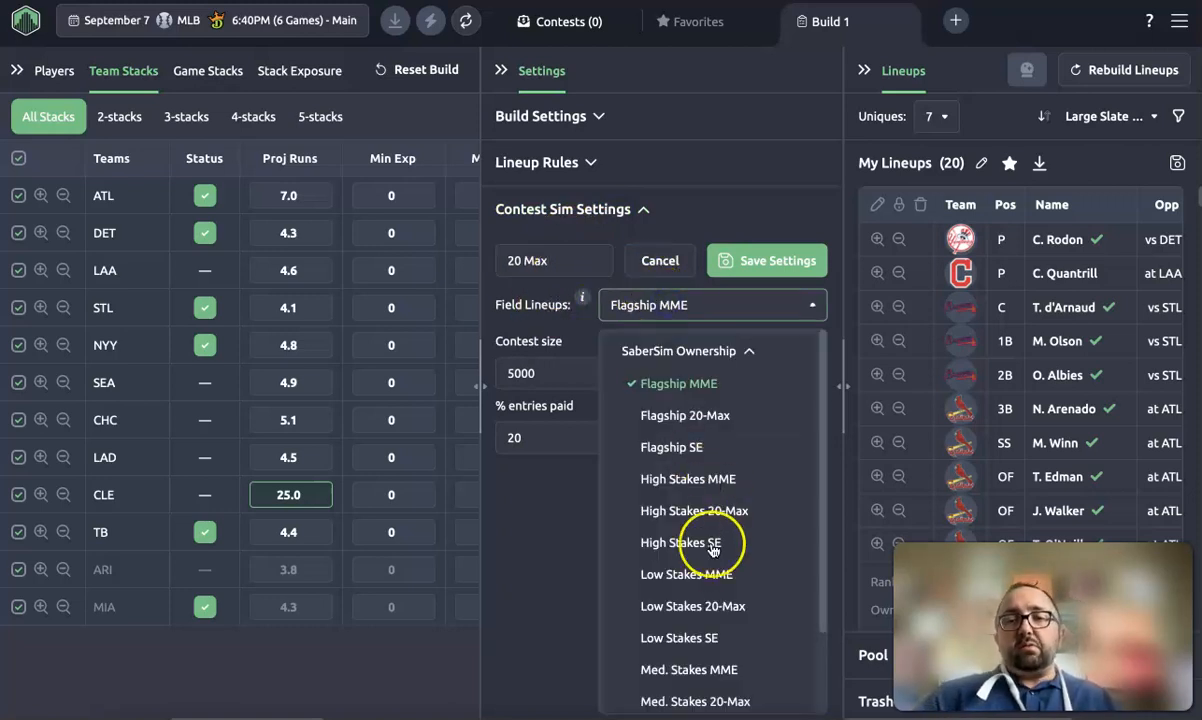
pyautogui.scroll(-1, 712, 563)
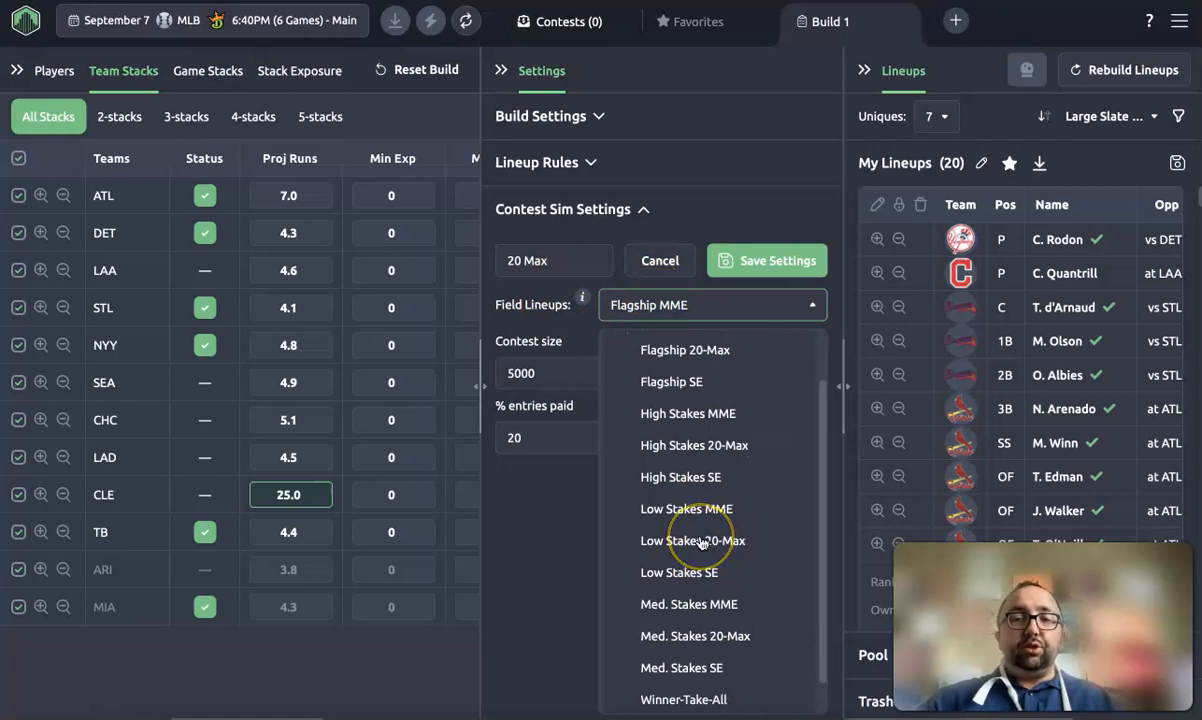
pyautogui.click(702, 541)
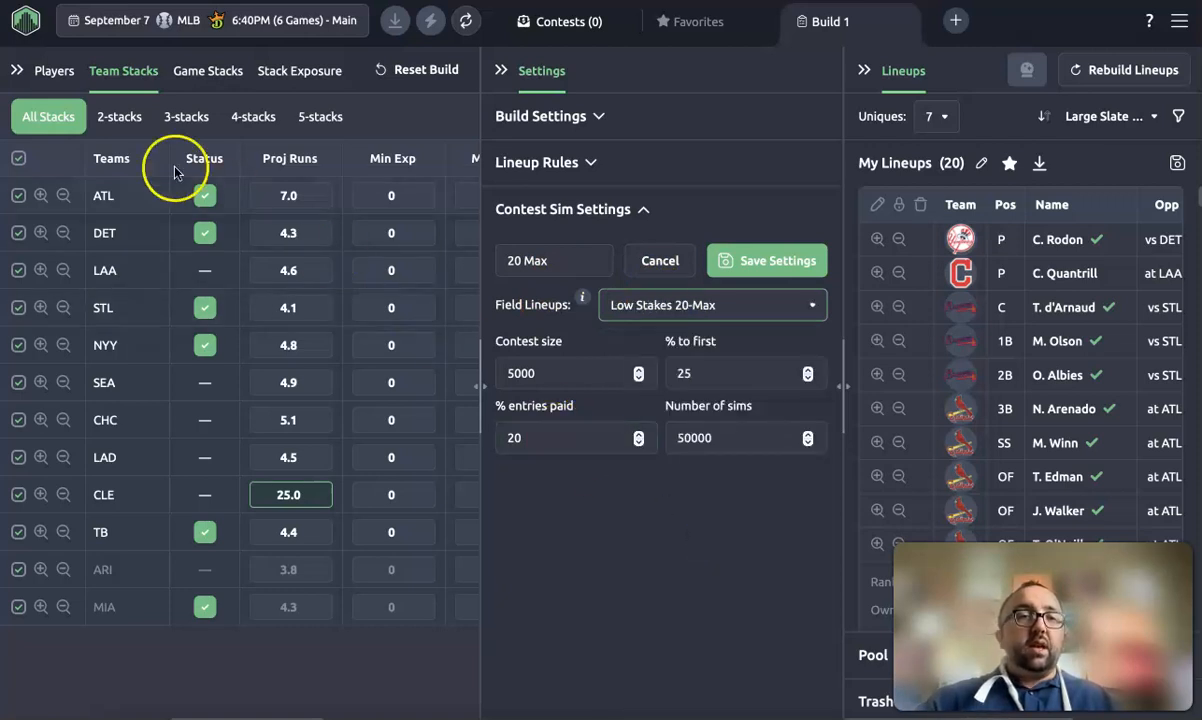
# Set the contest sim's entries paid to 25%, share to first to 10% and number of sims to 10000, and save the settings.
pyautogui.click(537, 372)
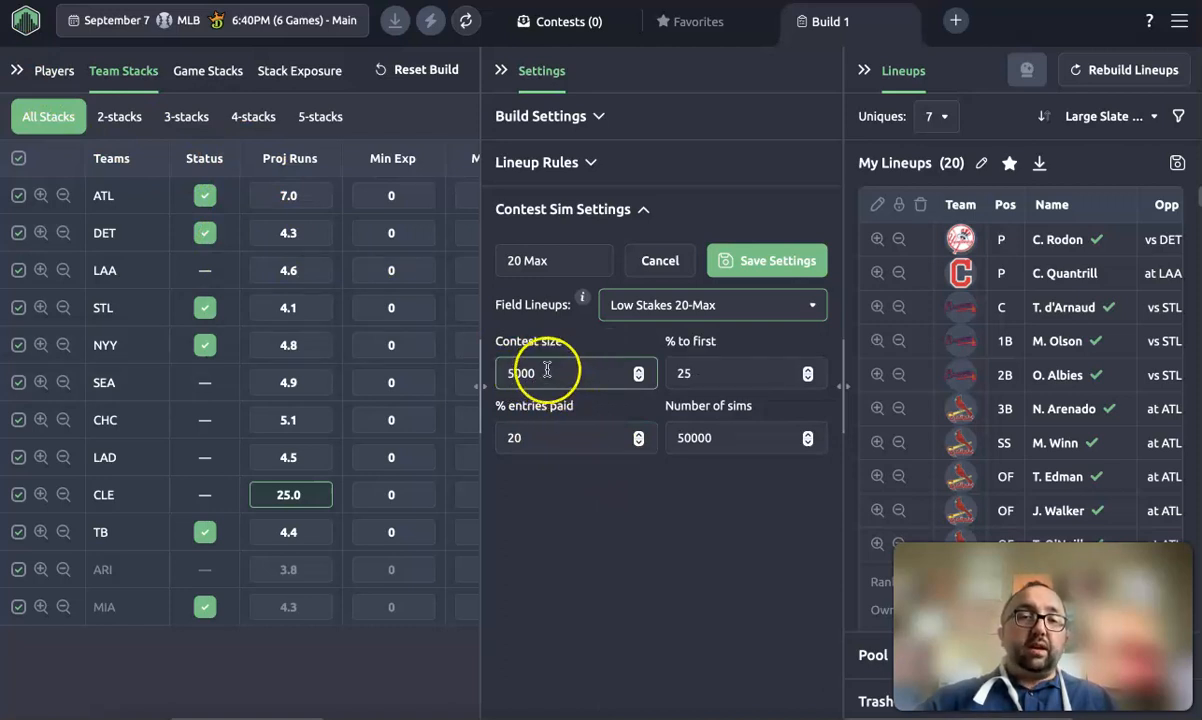
pyautogui.click(740, 374)
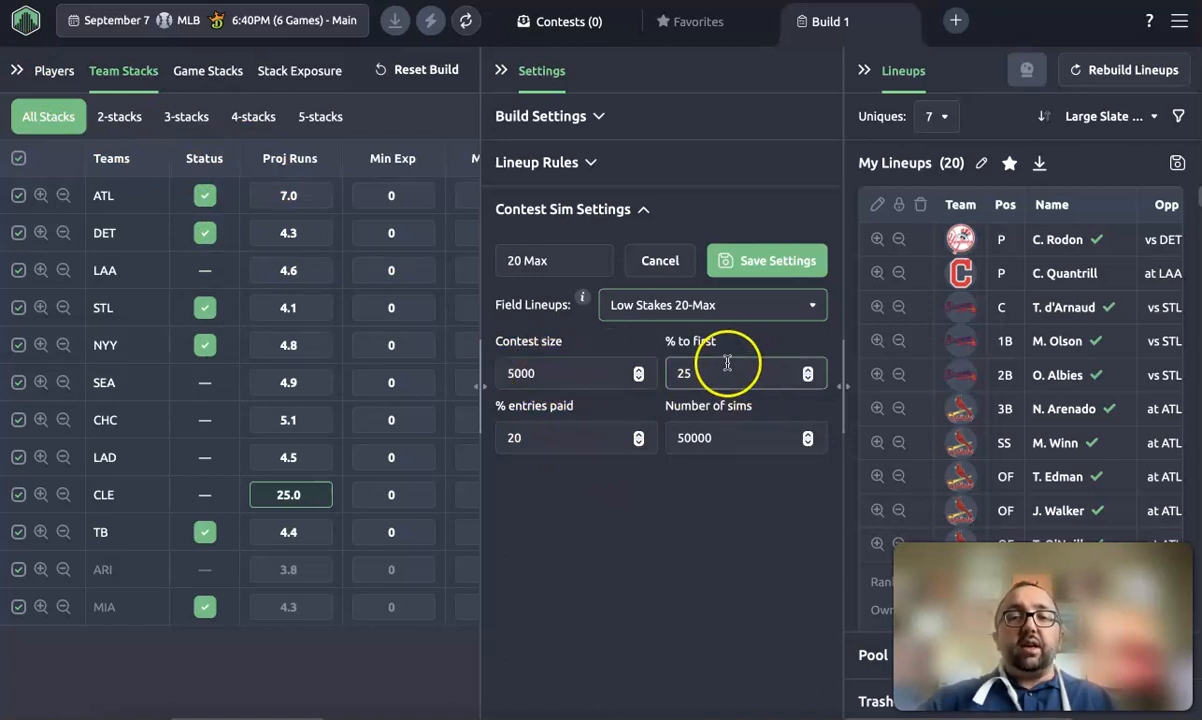
pyautogui.click(550, 432)
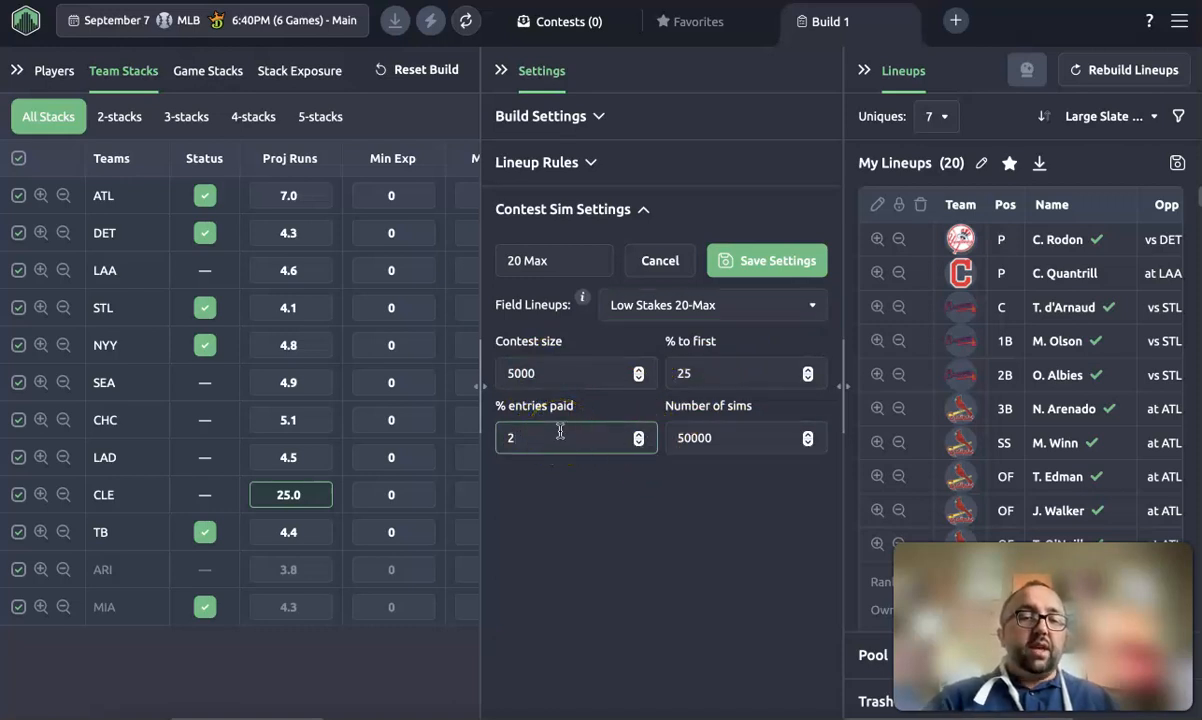
pyautogui.click(551, 373)
pyautogui.click(714, 373)
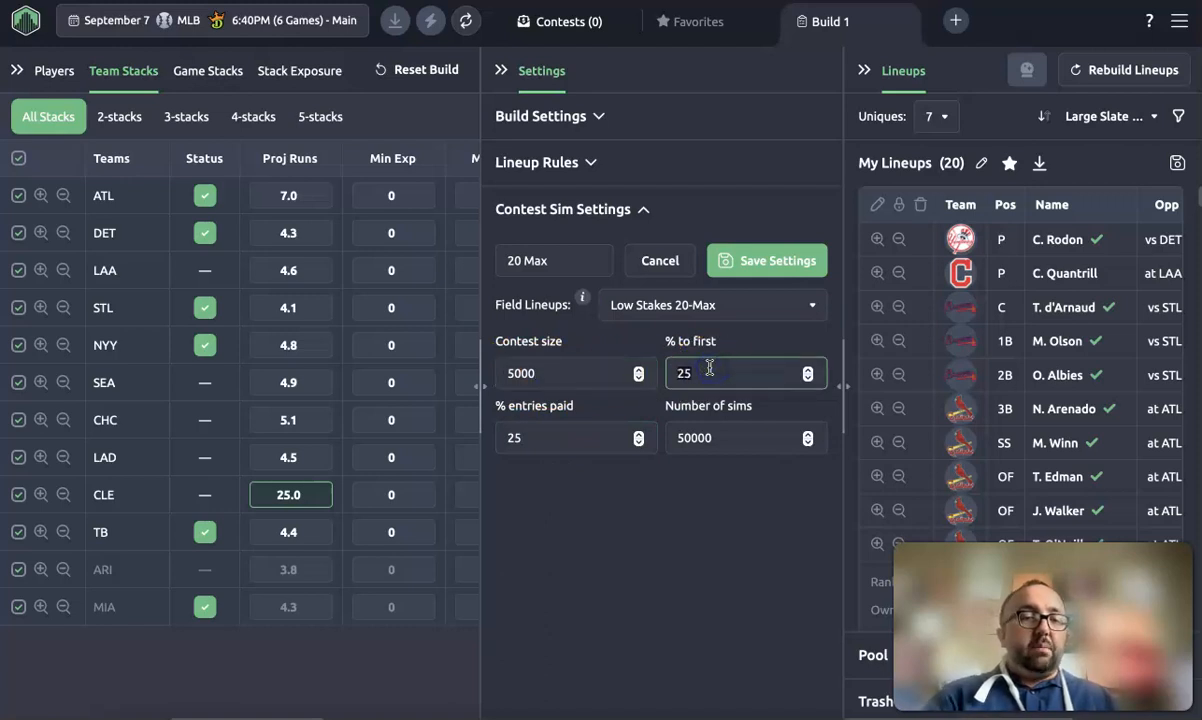
pyautogui.write('10')
pyautogui.click(746, 440)
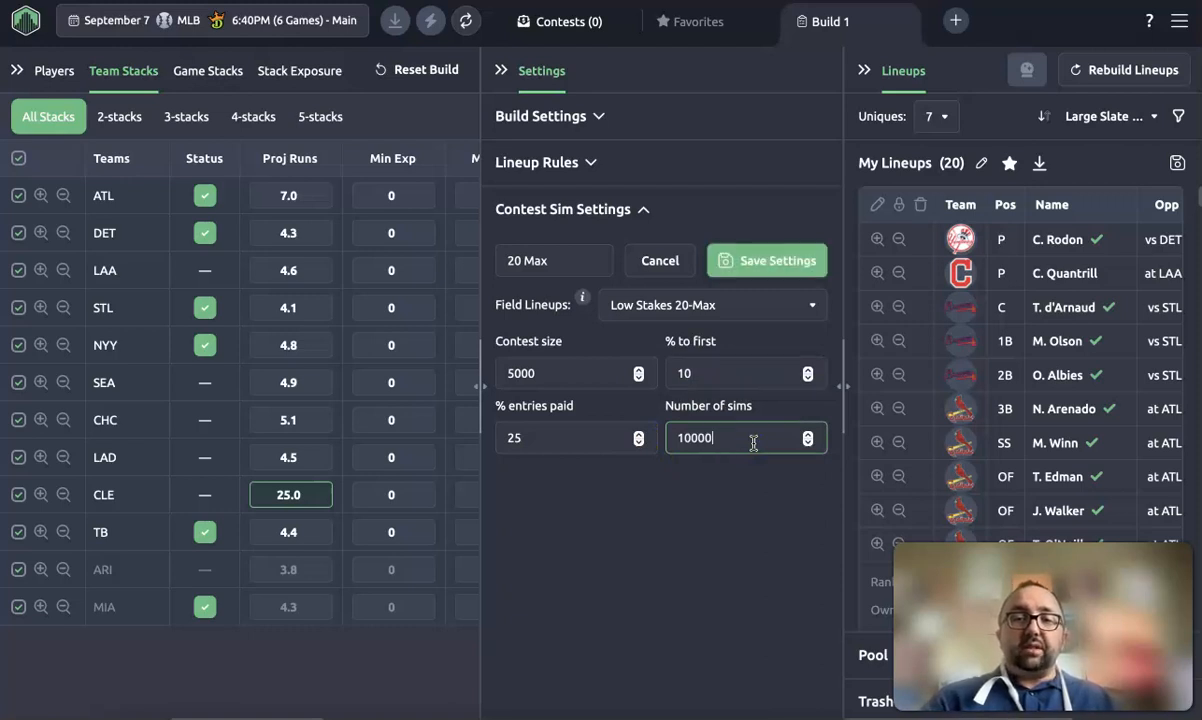
pyautogui.click(757, 265)
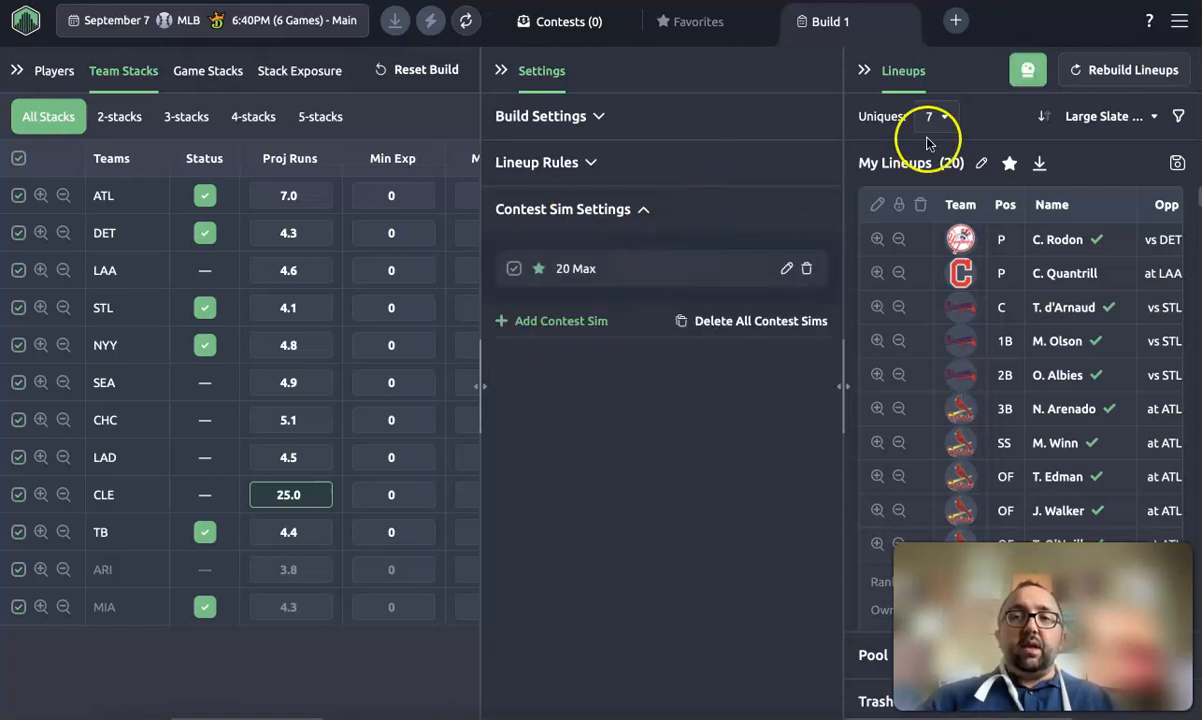
# Run the 20 Max contest sim and sort the lineups by its RAROI metric.
pyautogui.click(1029, 71)
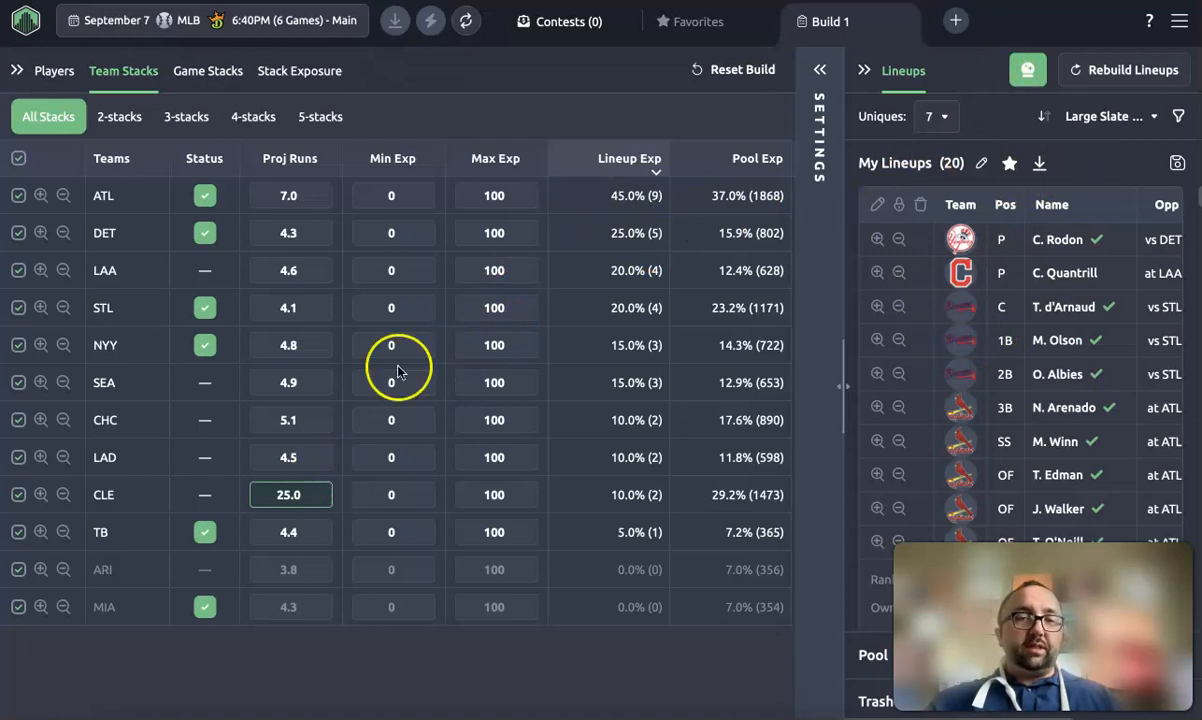
pyautogui.click(1110, 117)
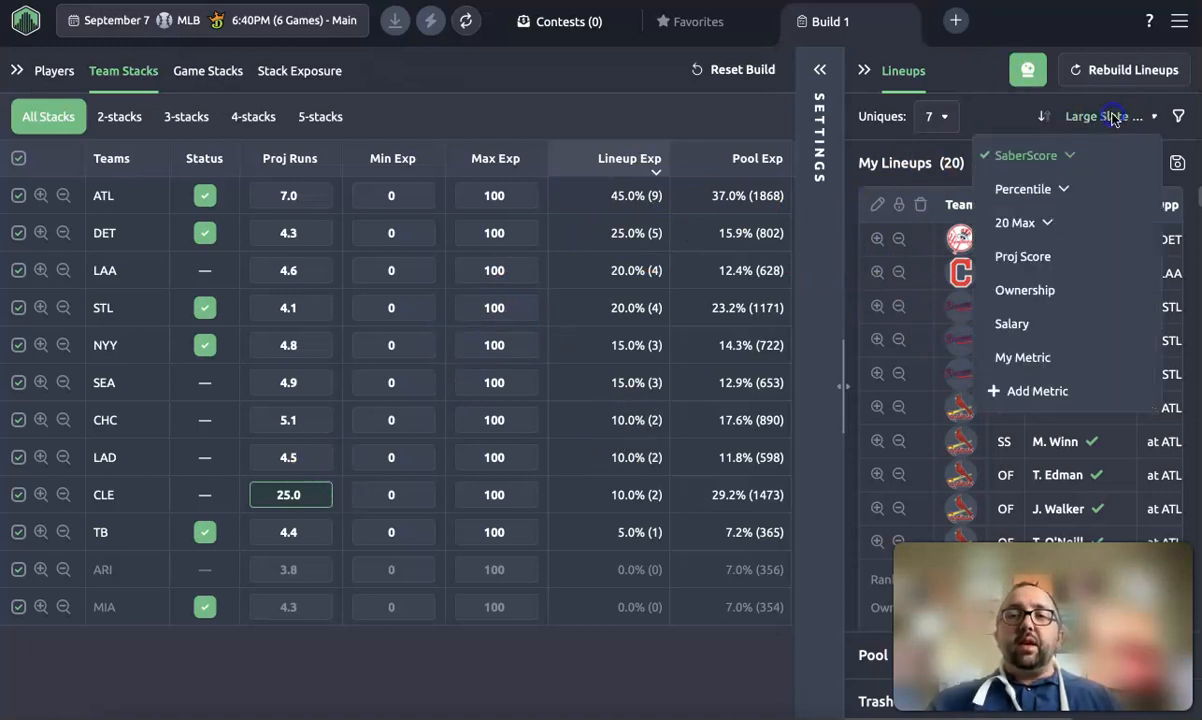
pyautogui.click(1046, 225)
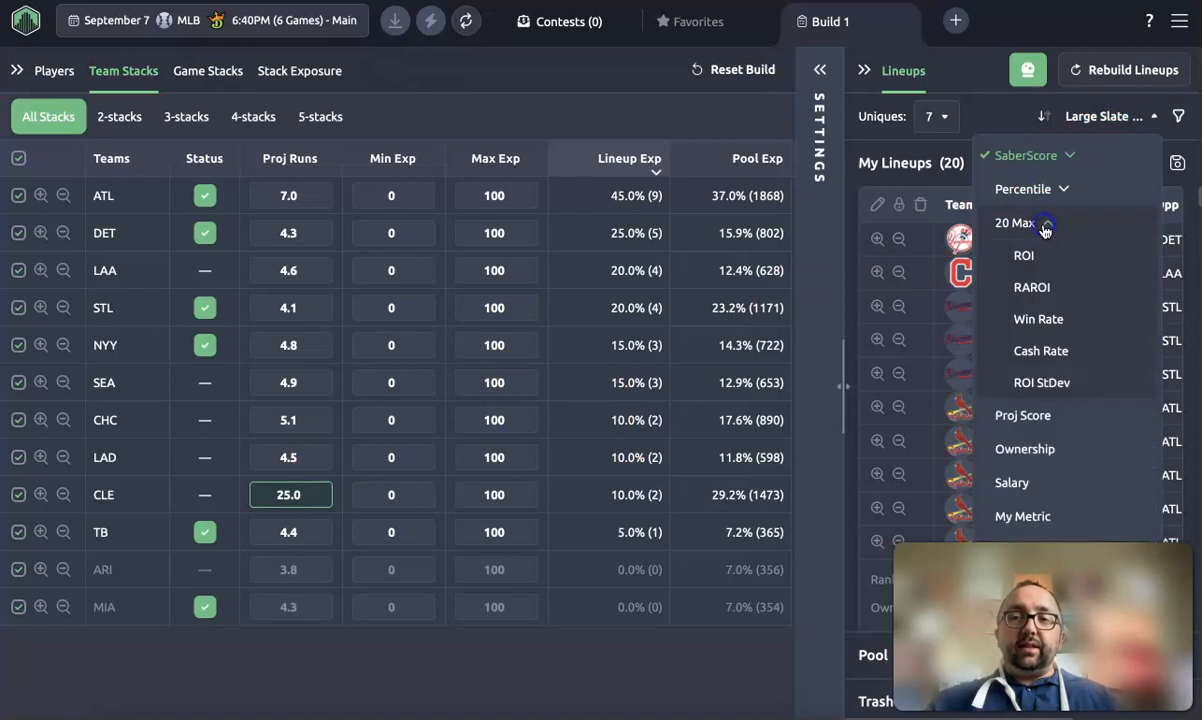
pyautogui.click(1026, 289)
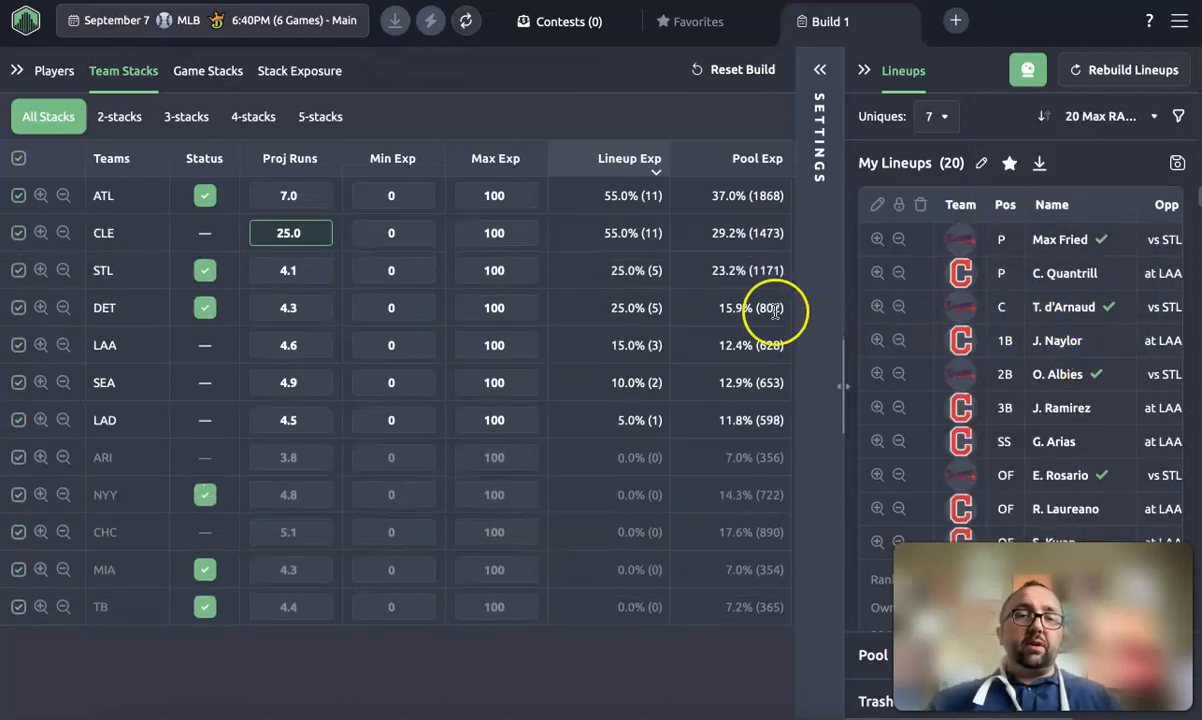
# Review the re-sorted lineups with their players, stacks, sim ROI, risk-adjusted ROI, win rate and cash rate.
pyautogui.scroll(-1, 980, 399)
pyautogui.scroll(-3, 980, 399)
pyautogui.scroll(-1, 1030, 443)
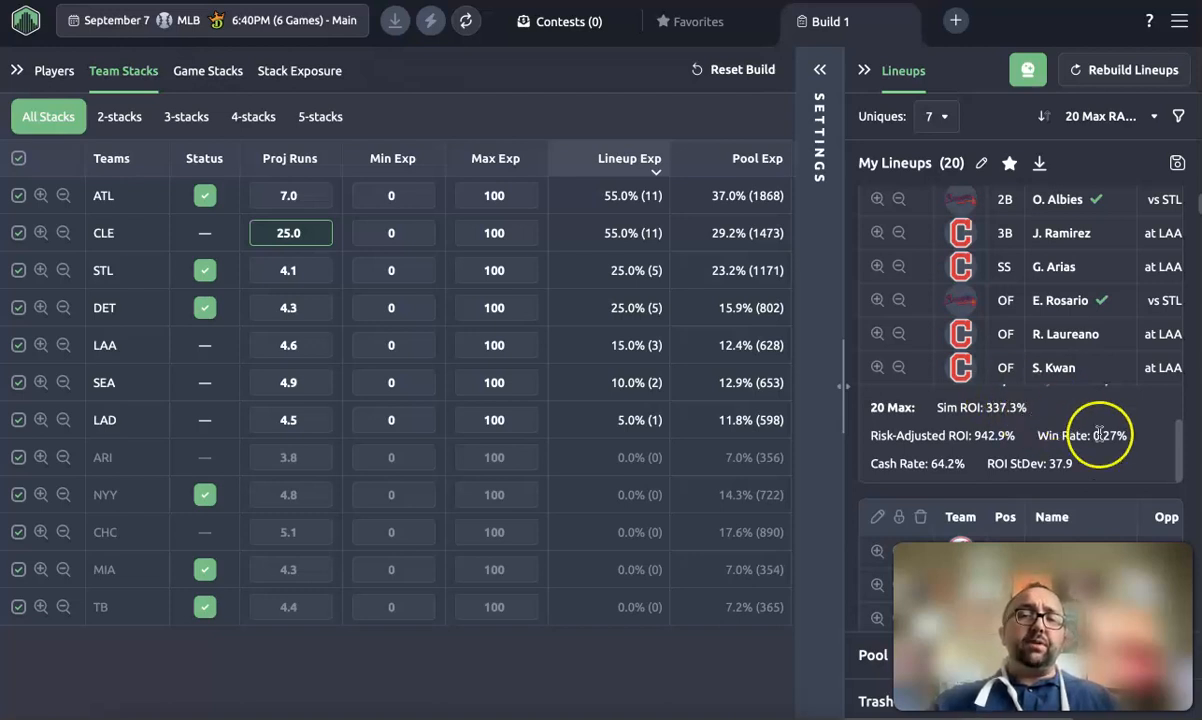
pyautogui.scroll(3, 1085, 393)
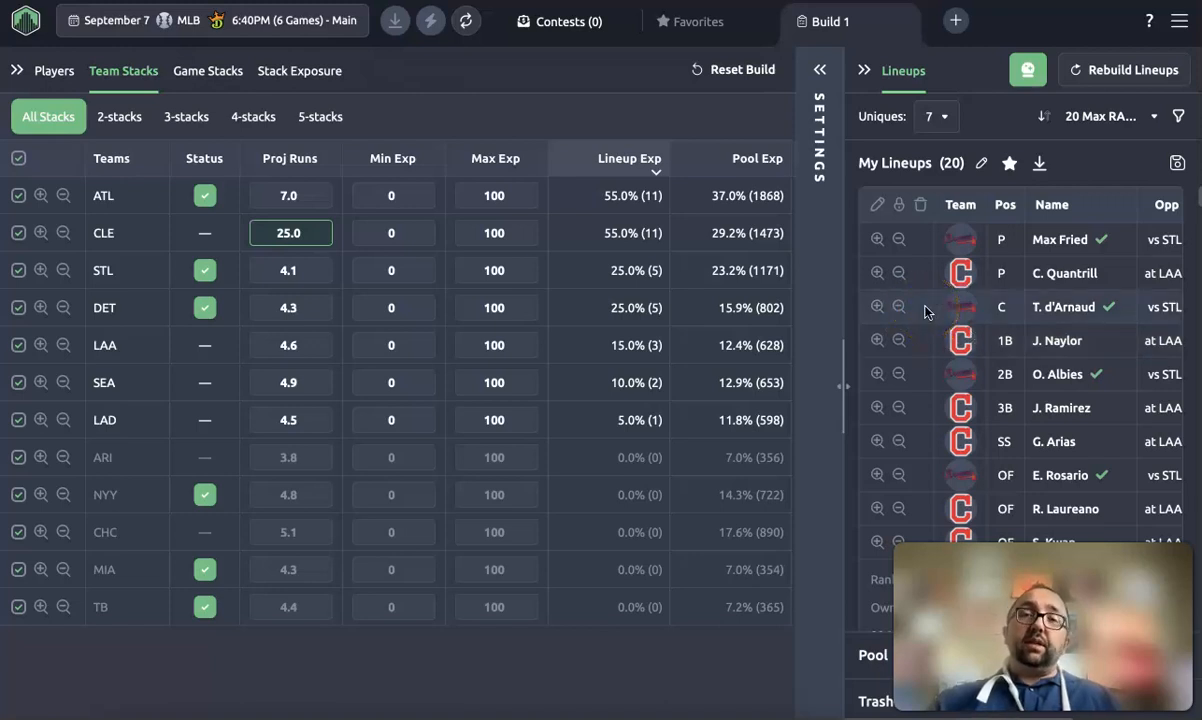
pyautogui.scroll(-3, 912, 355)
pyautogui.scroll(-6, 920, 358)
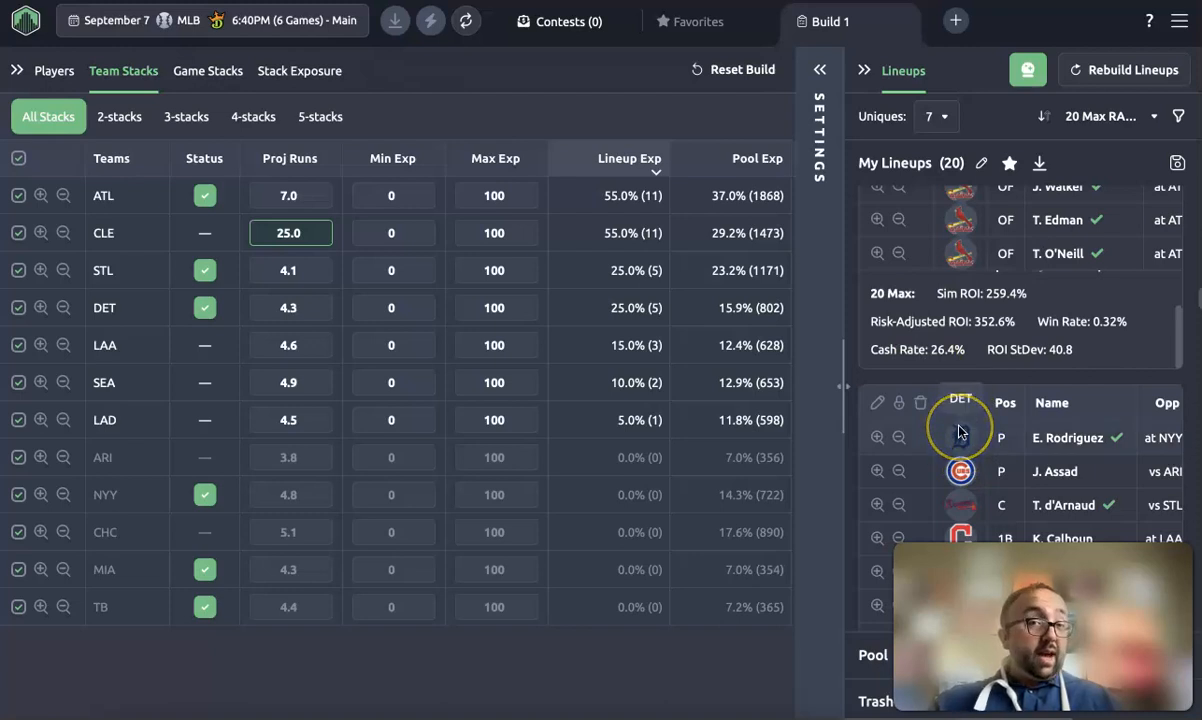
pyautogui.scroll(-6, 958, 430)
pyautogui.scroll(-15, 958, 430)
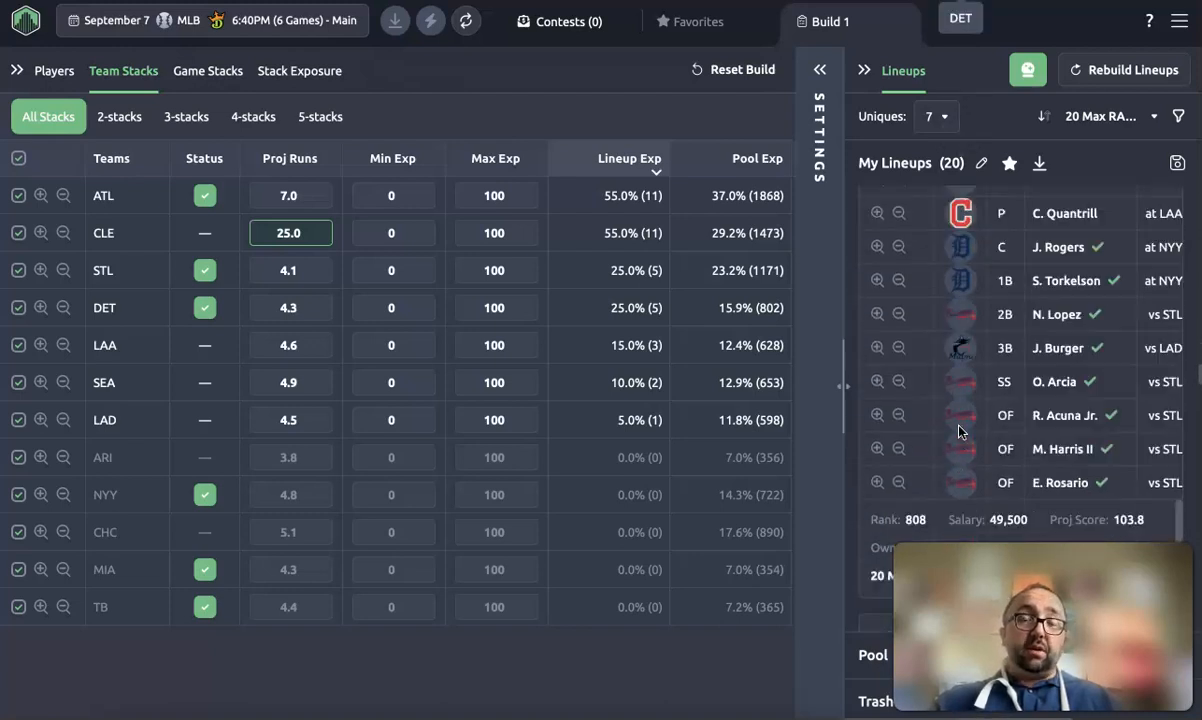
pyautogui.scroll(-15, 958, 430)
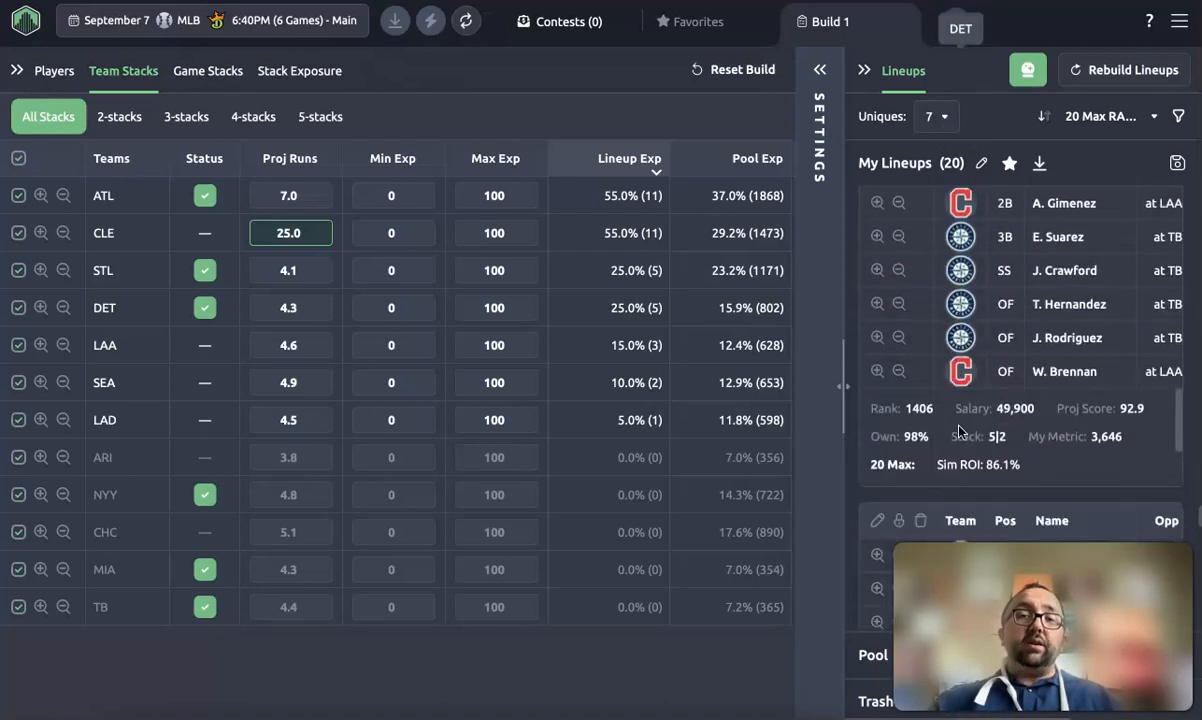
pyautogui.scroll(-15, 958, 430)
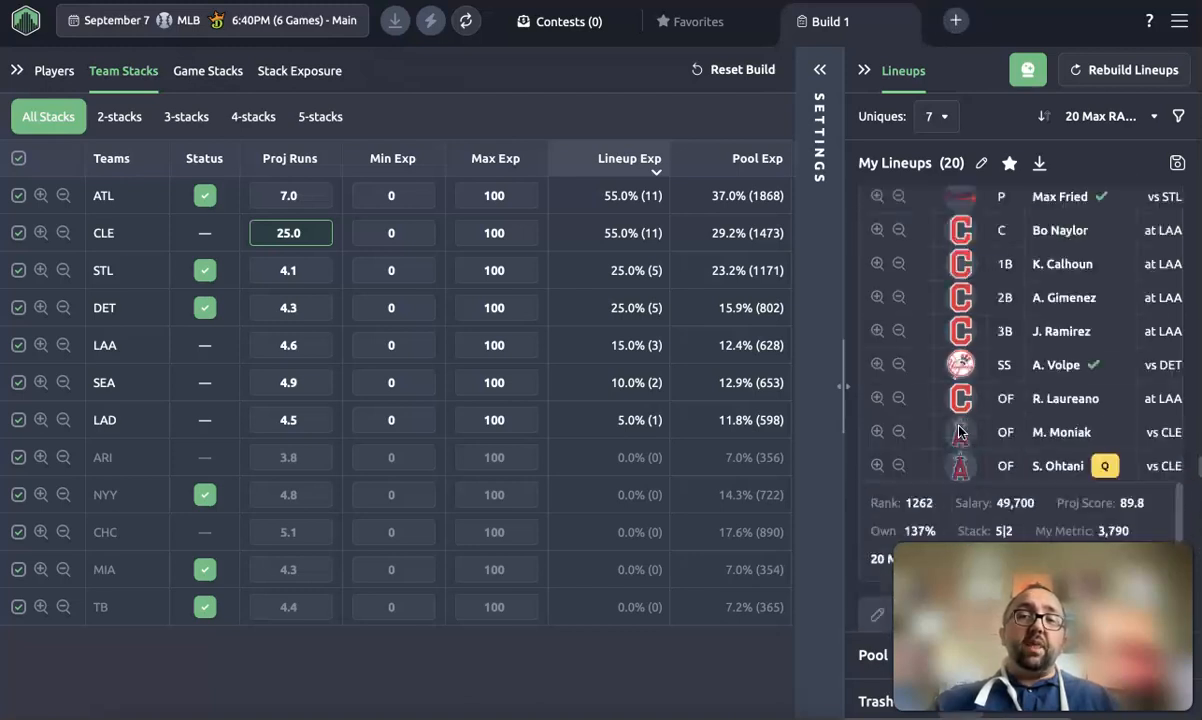
pyautogui.scroll(10, 958, 430)
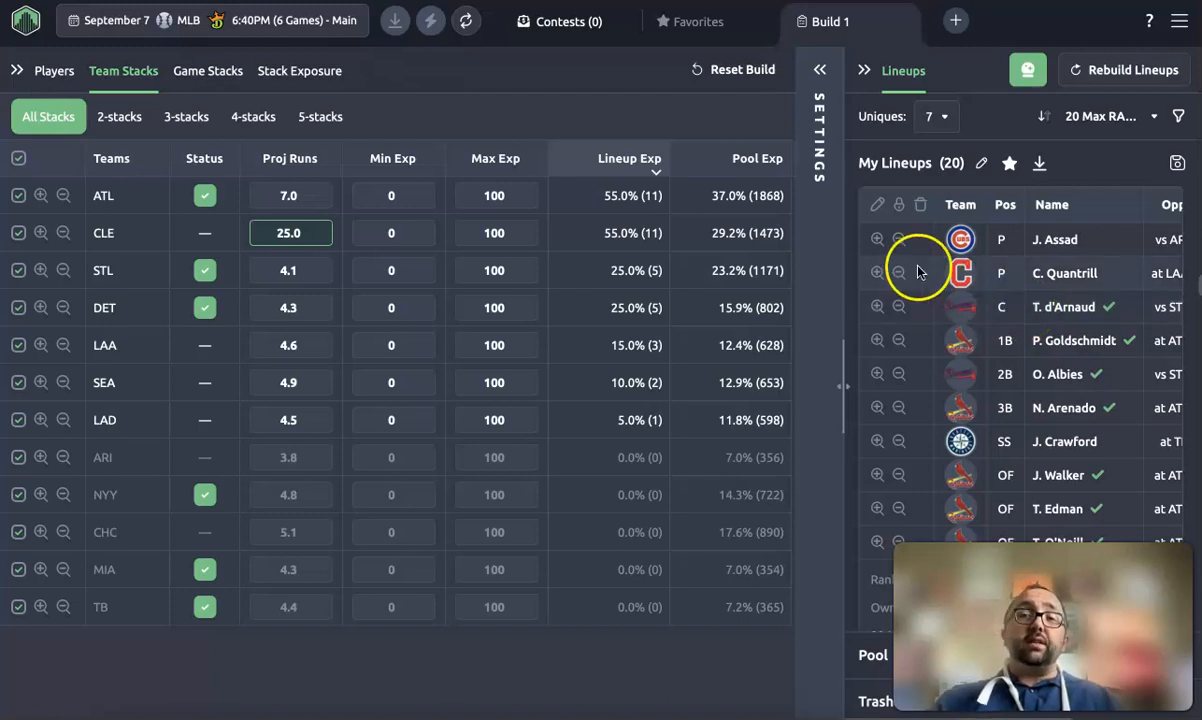
# Reopen the build's settings beside the lineups.
pyautogui.click(827, 122)
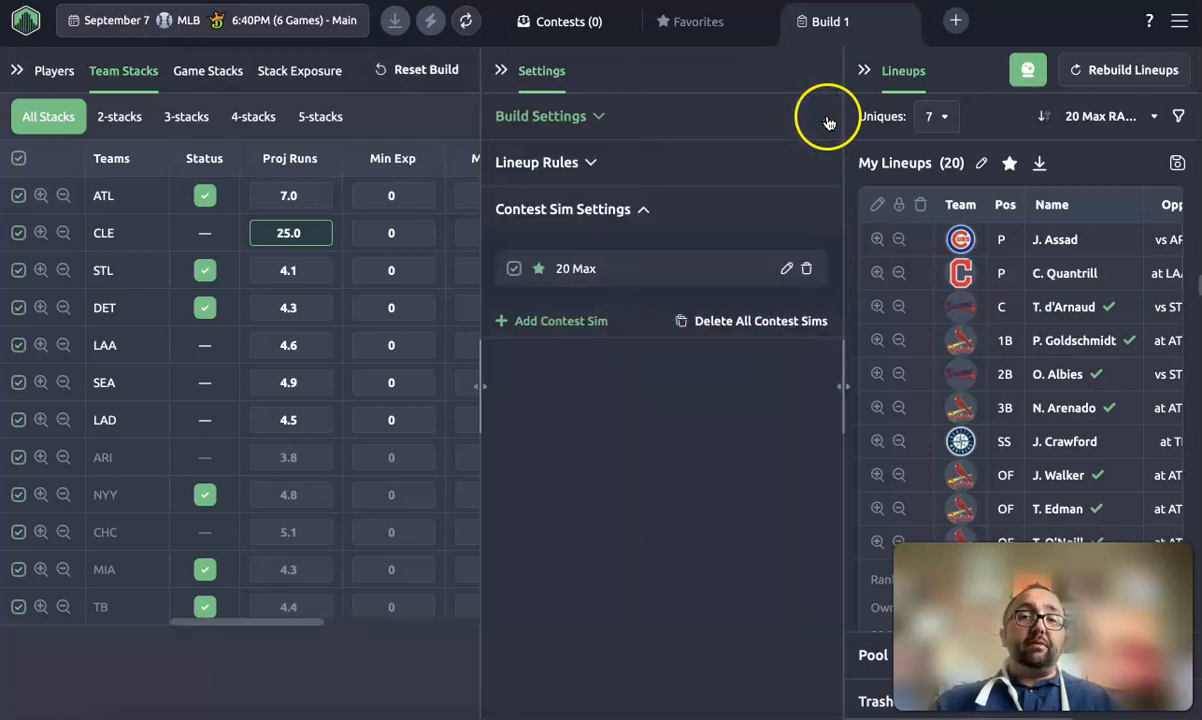